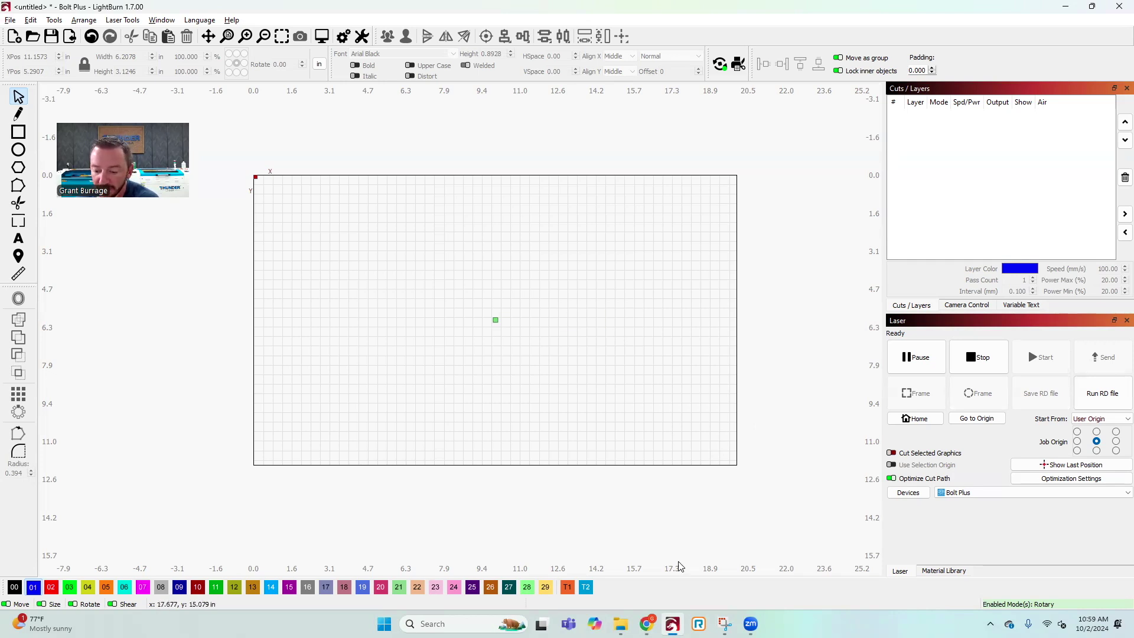
# Switch to Chrome and search Google Images for "smiley face"
pyautogui.click(646, 623)
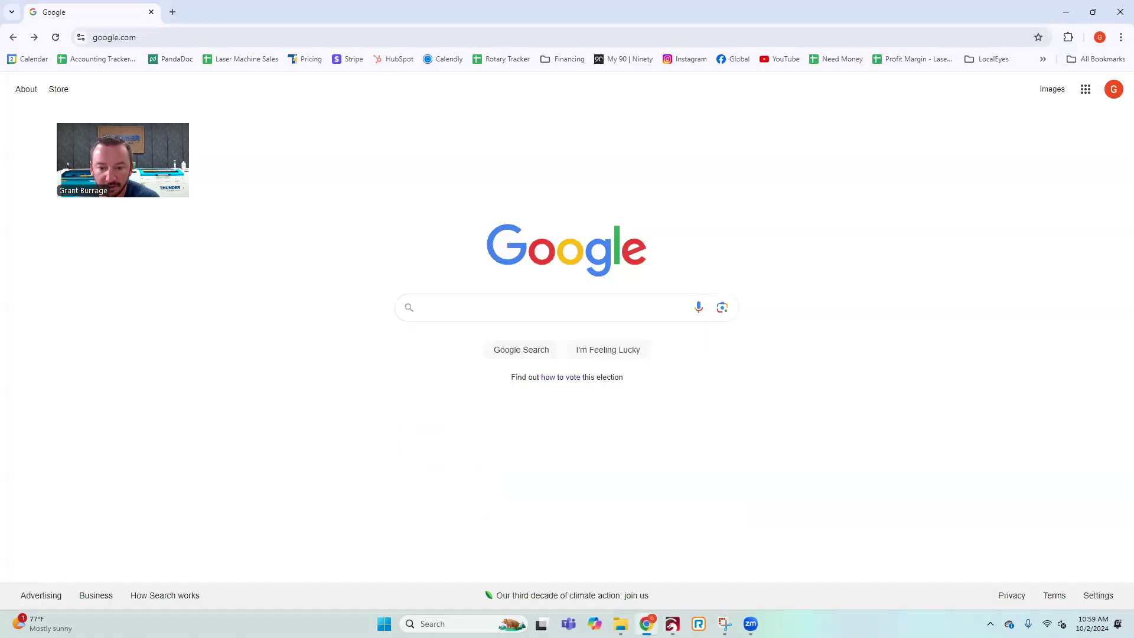
pyautogui.click(476, 304)
pyautogui.write('smiley ')
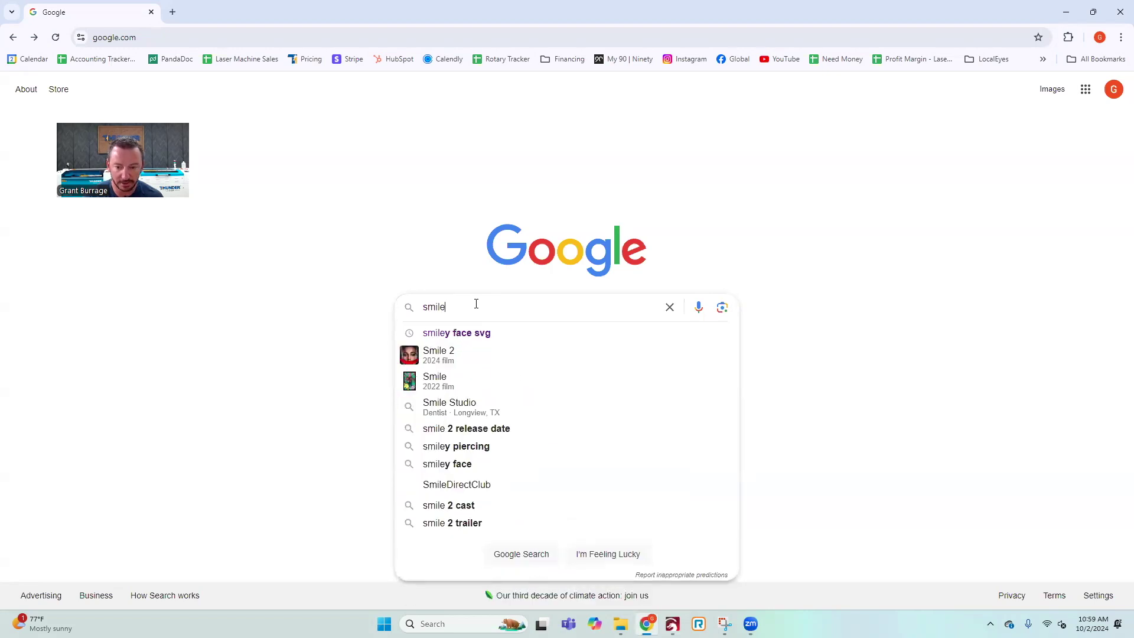
pyautogui.write('face')
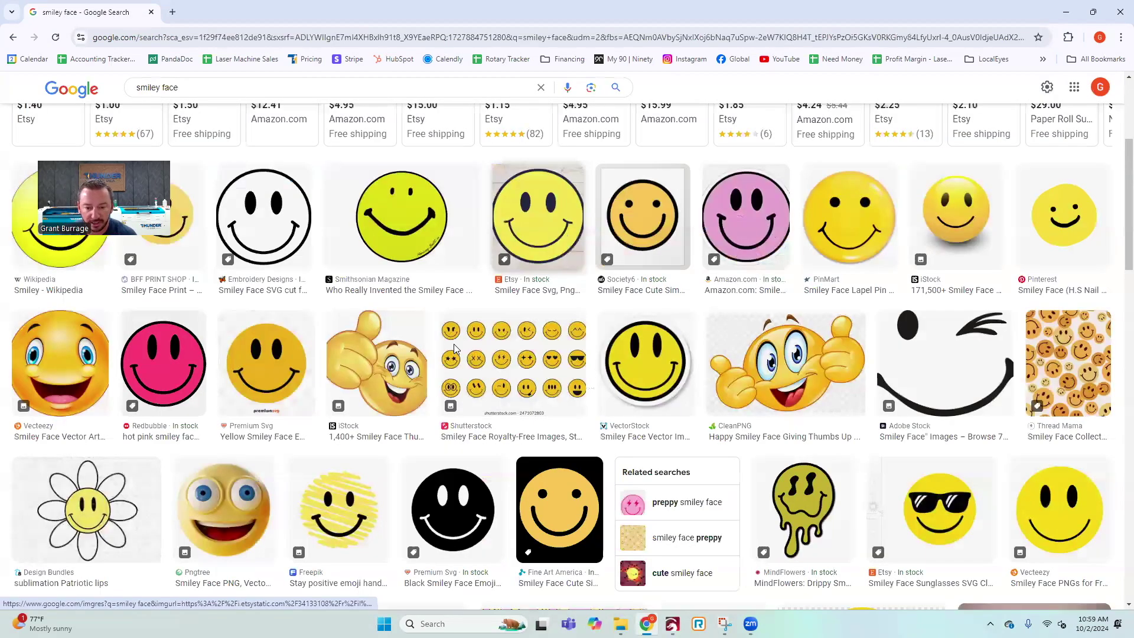
# Open the Black Smiley Face Emoji result from Premium Svg and copy its image
pyautogui.click(453, 509)
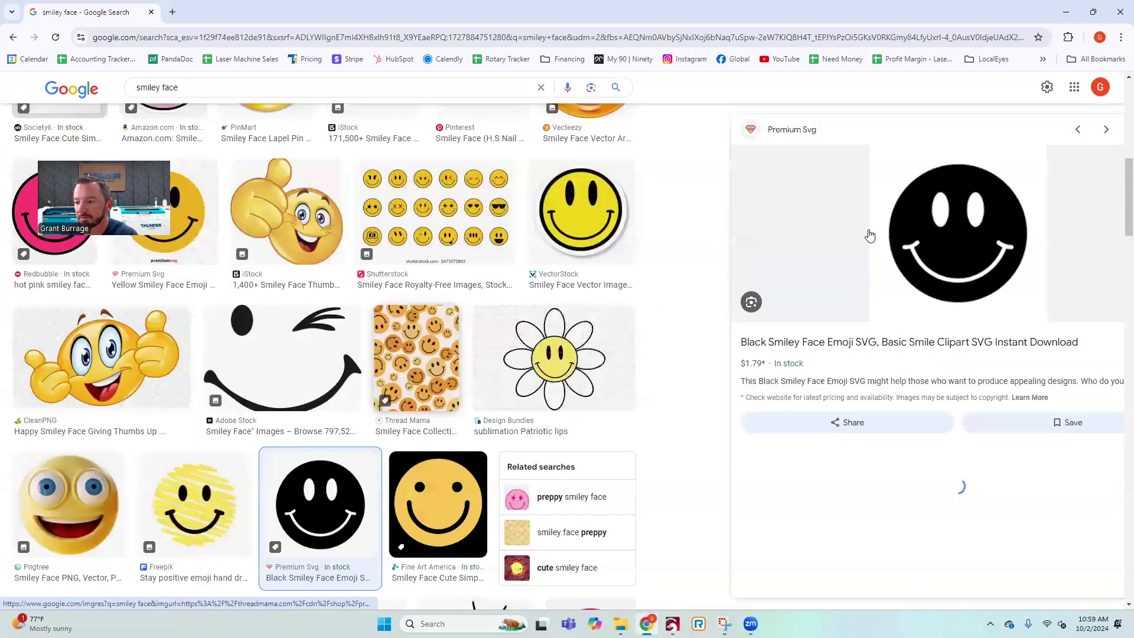
pyautogui.rightClick(873, 235)
pyautogui.click(937, 424)
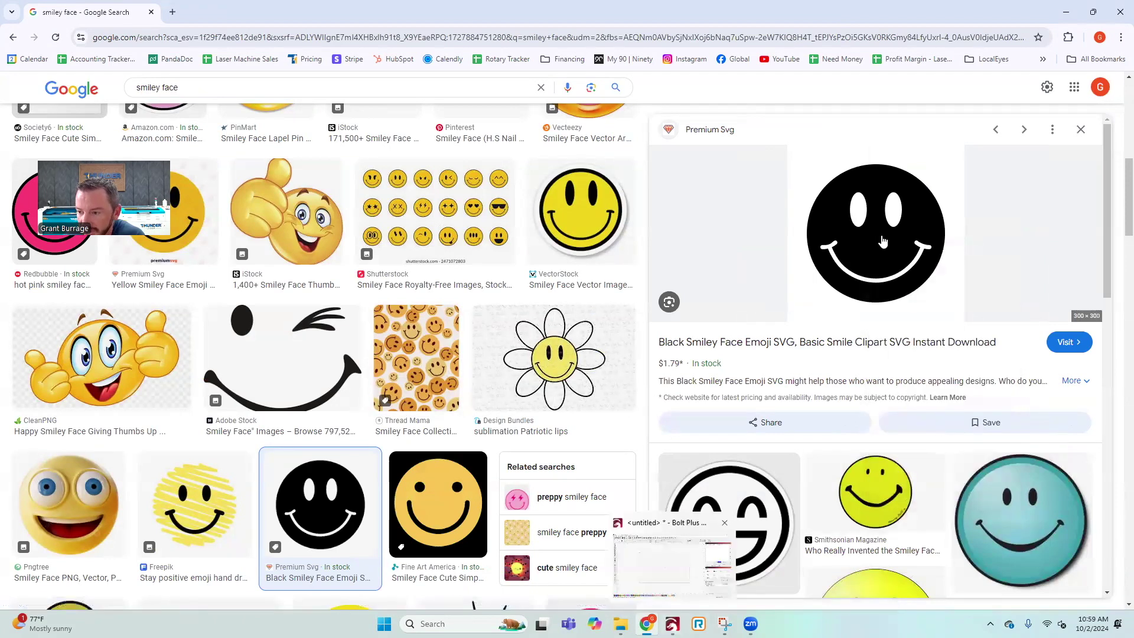
# Switch to LightBurn, paste the smiley image onto the workspace and move it to about X 11.34, Y 7.0 in
pyautogui.click(672, 624)
pyautogui.rightClick(440, 267)
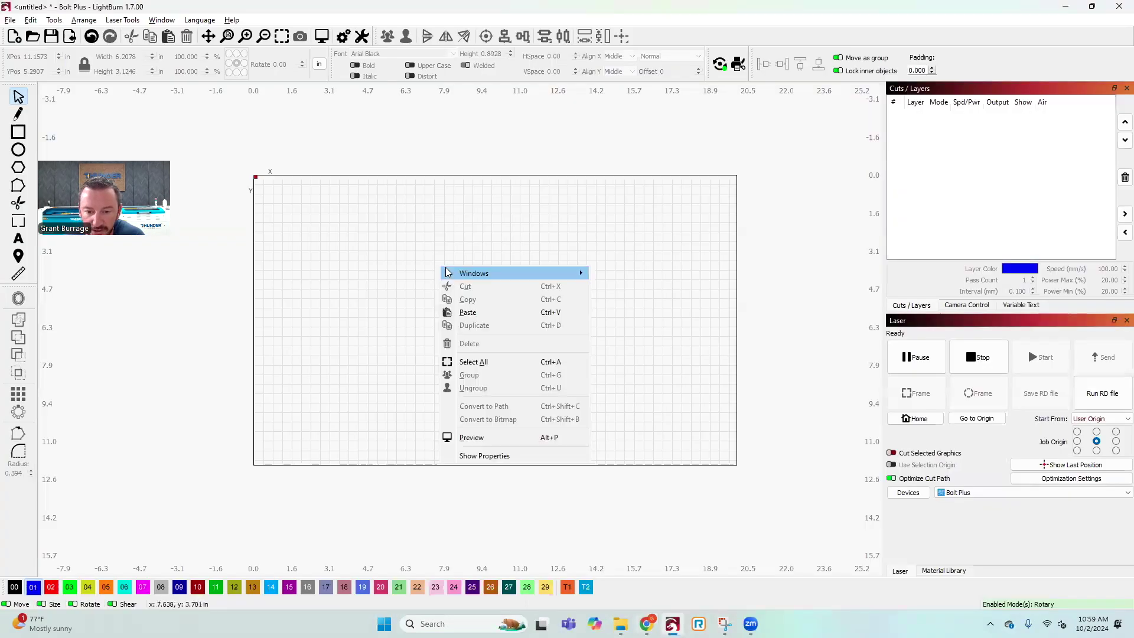
pyautogui.click(488, 313)
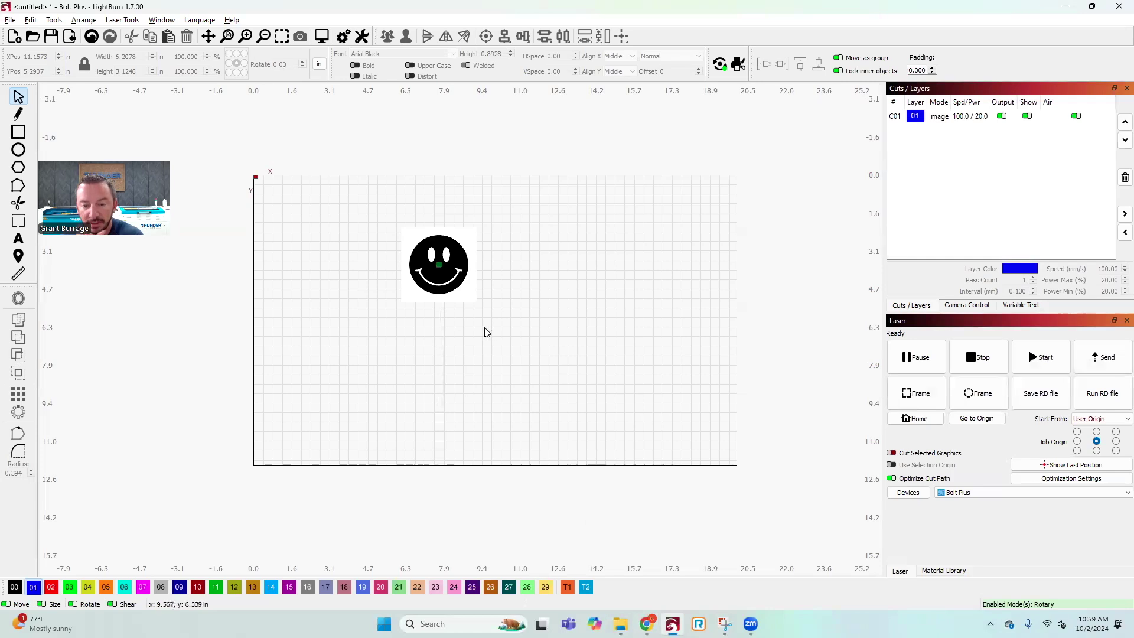
pyautogui.moveTo(445, 287); pyautogui.dragTo(533, 363)
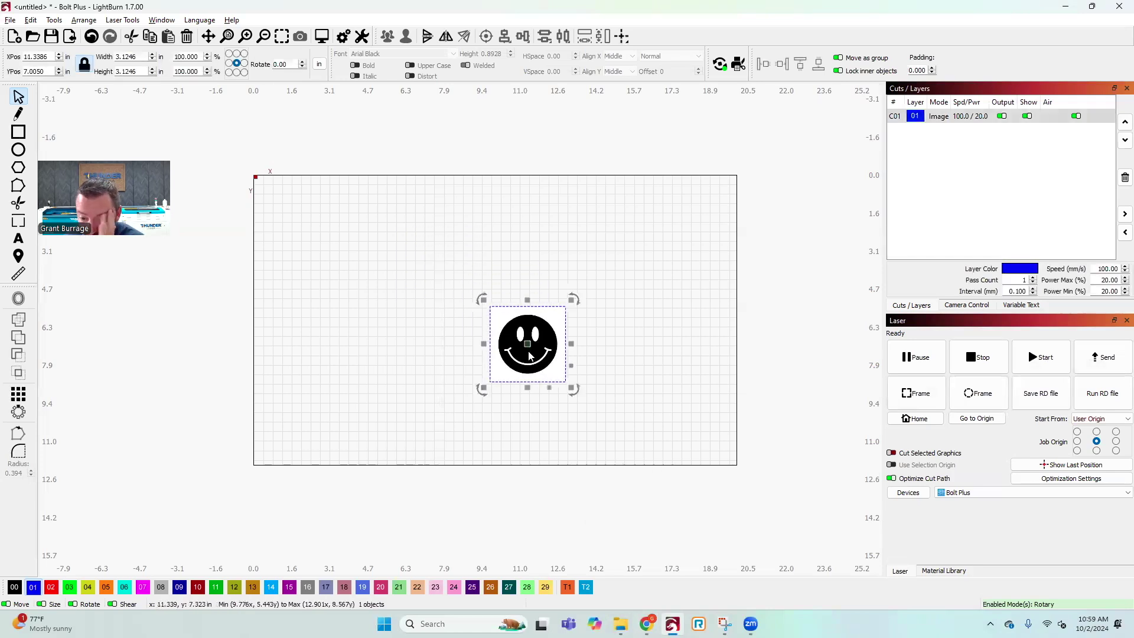
# Examine the edges of the pasted smiley's eyes up close on the canvas and check the image in the preview
pyautogui.scroll(2, 533, 362)
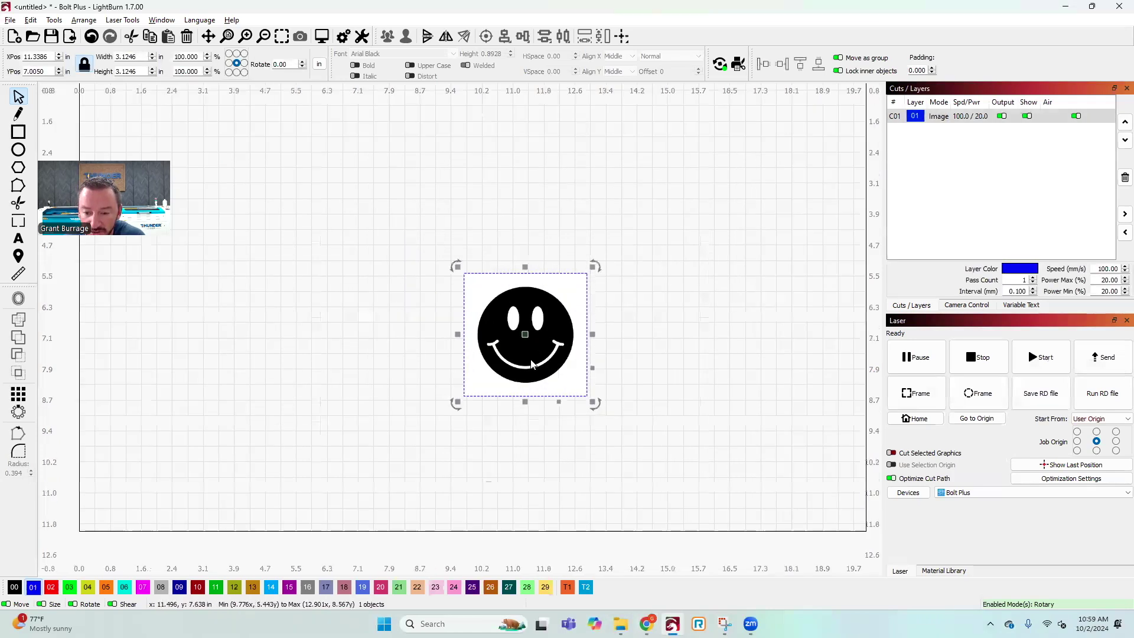
pyautogui.scroll(3, 531, 365)
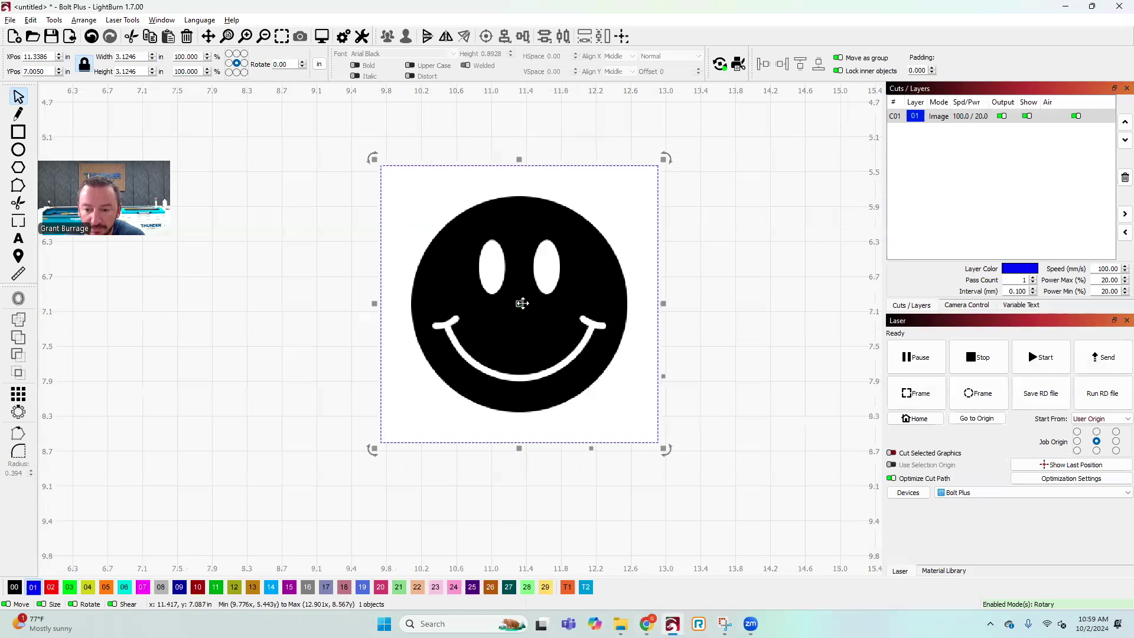
pyautogui.scroll(5, 489, 264)
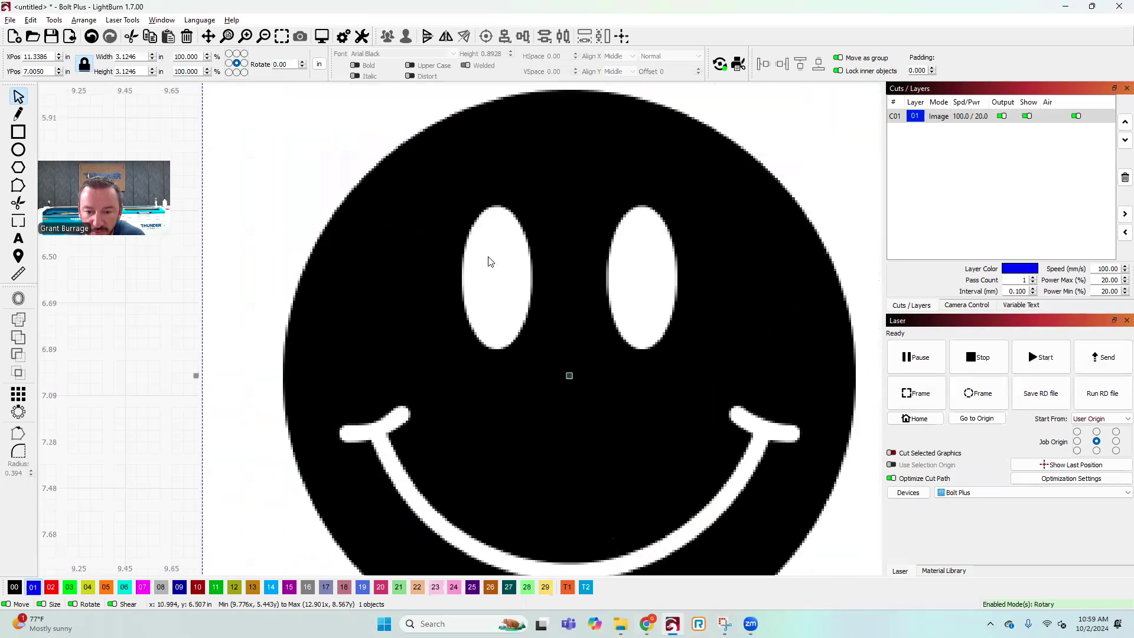
pyautogui.scroll(5, 489, 262)
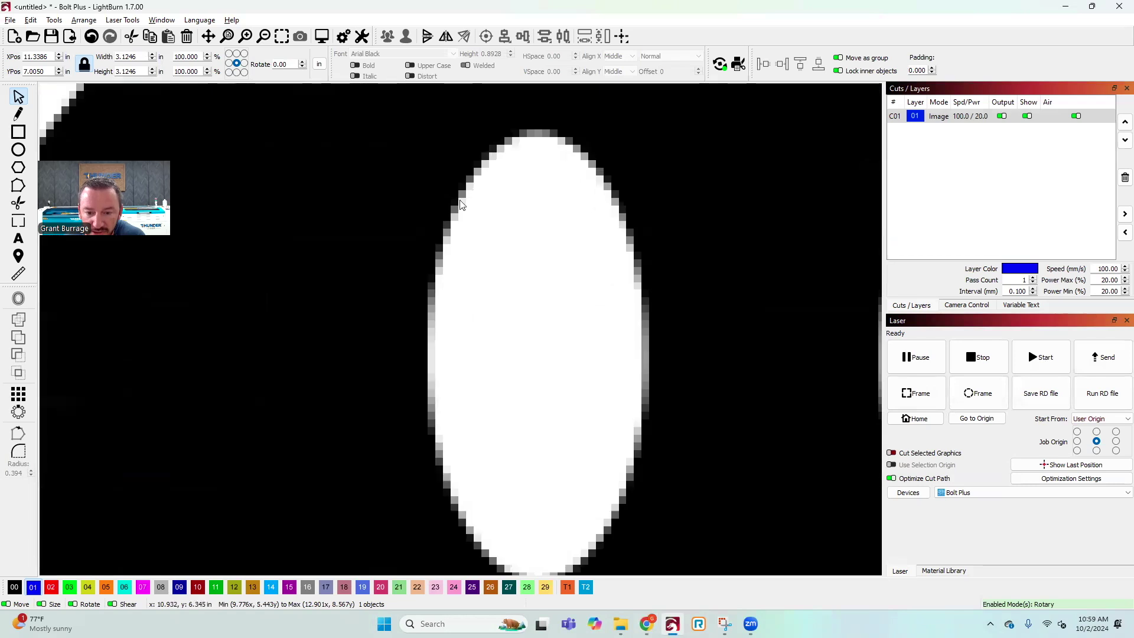
pyautogui.scroll(-10, 449, 272)
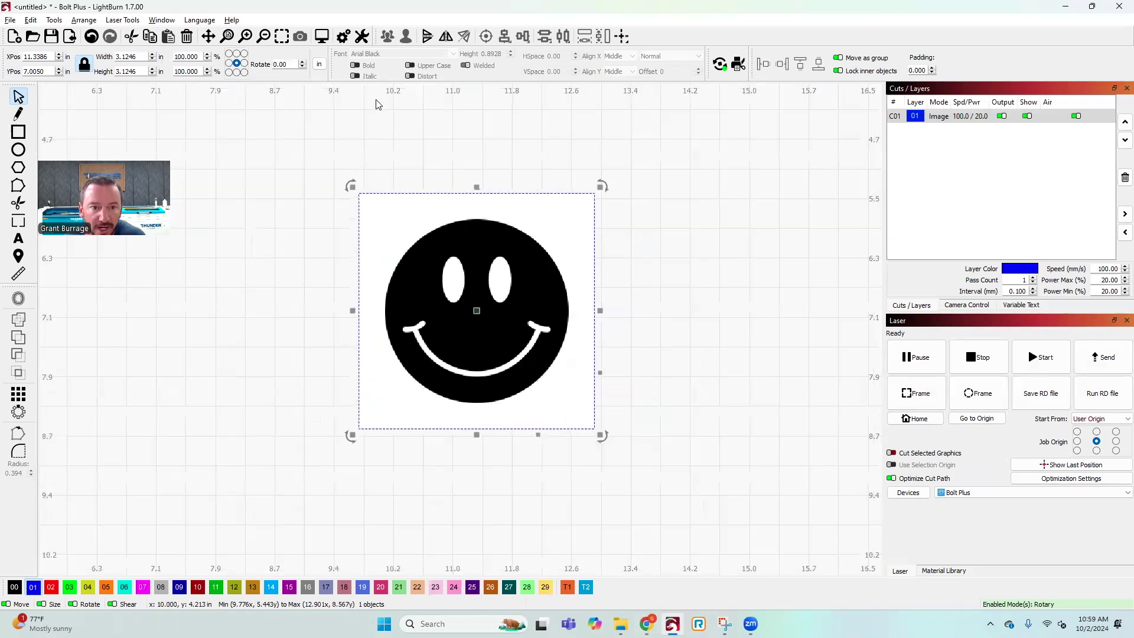
pyautogui.click(322, 38)
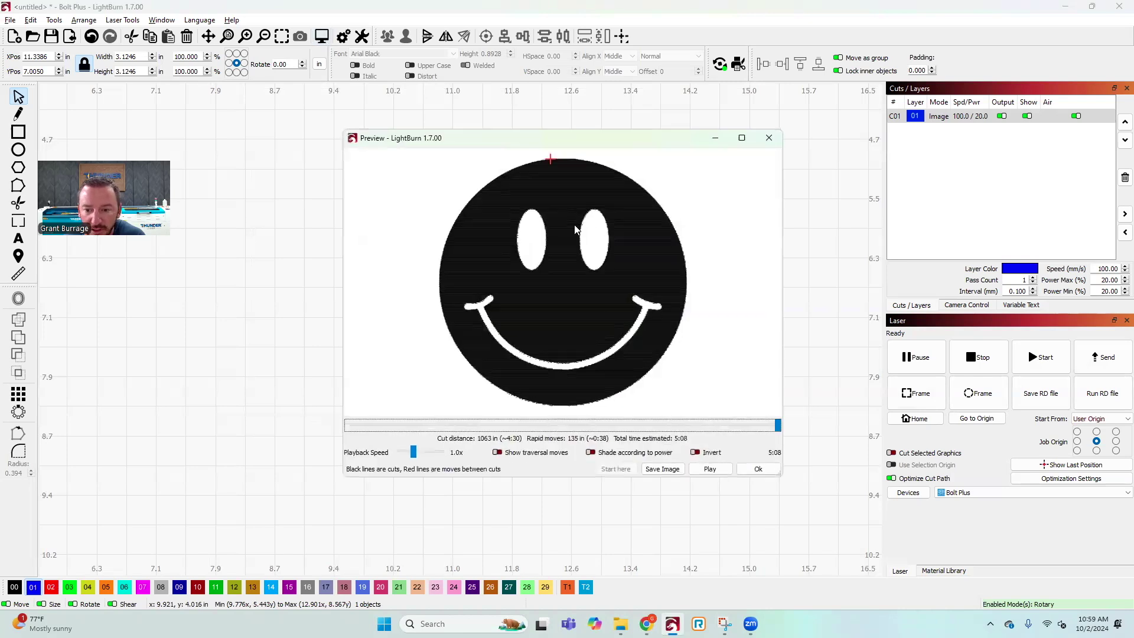
pyautogui.scroll(5, 576, 230)
pyautogui.scroll(-5, 532, 239)
pyautogui.click(768, 137)
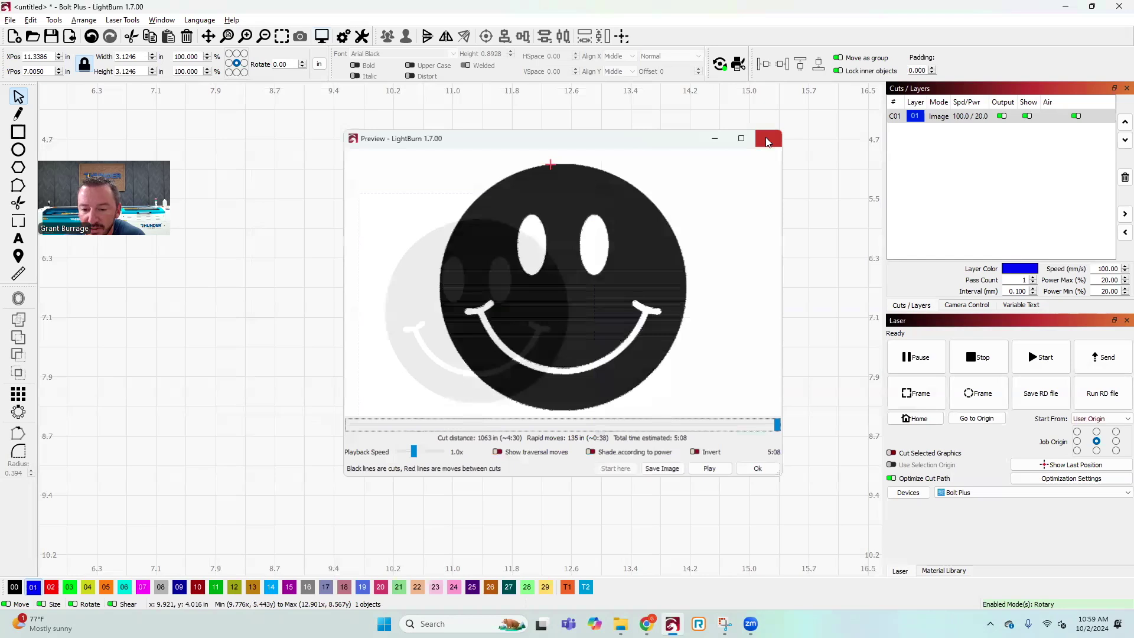
# Enlarge the smiley image to about 7.63 in square and inspect its edges
pyautogui.scroll(-4, 578, 408)
pyautogui.moveTo(593, 420); pyautogui.dragTo(742, 568)
pyautogui.scroll(5, 591, 416)
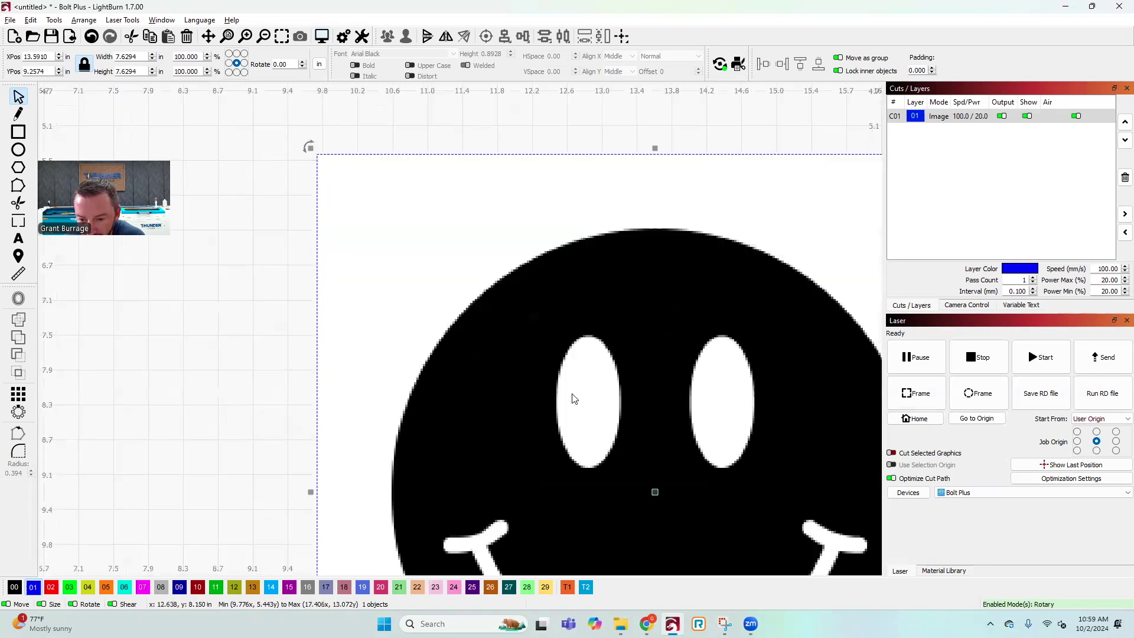
pyautogui.scroll(-3, 561, 380)
pyautogui.scroll(-3, 564, 350)
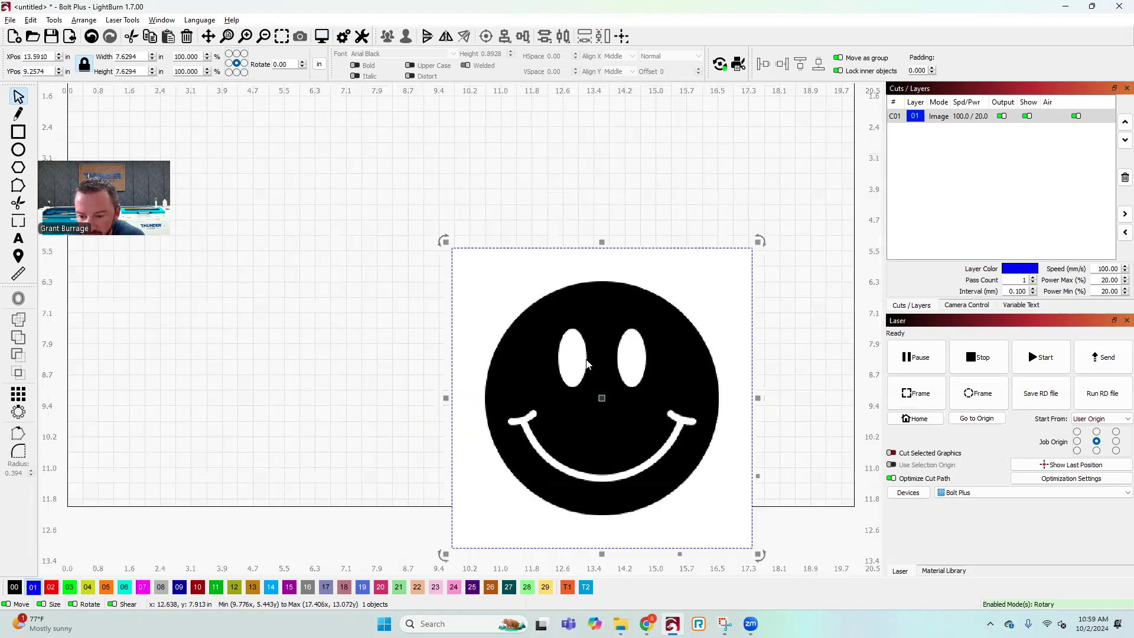
# Shrink the smiley image to about 2.39 in square and trace it into vector outlines, with the image deleted after the trace
pyautogui.moveTo(712, 502); pyautogui.dragTo(516, 267)
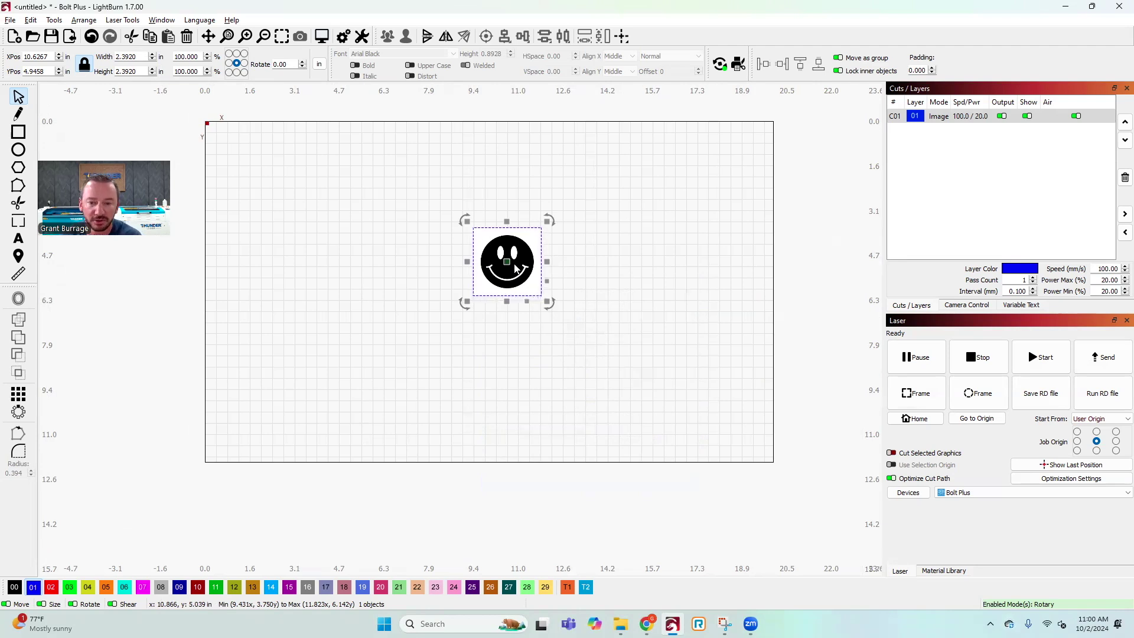
pyautogui.rightClick(516, 263)
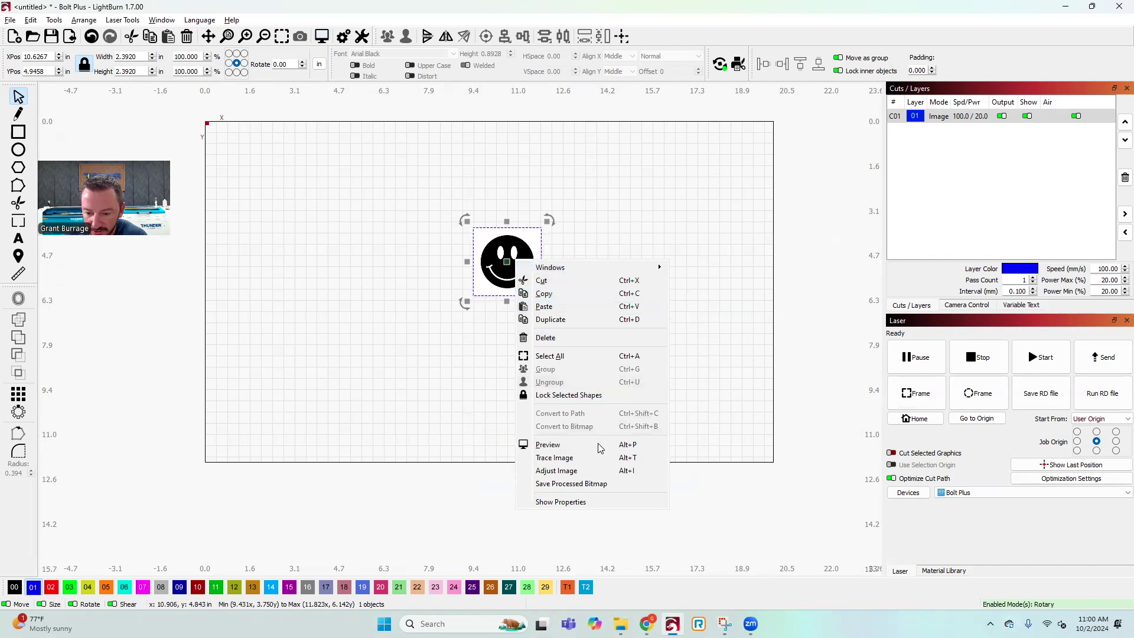
pyautogui.click(588, 458)
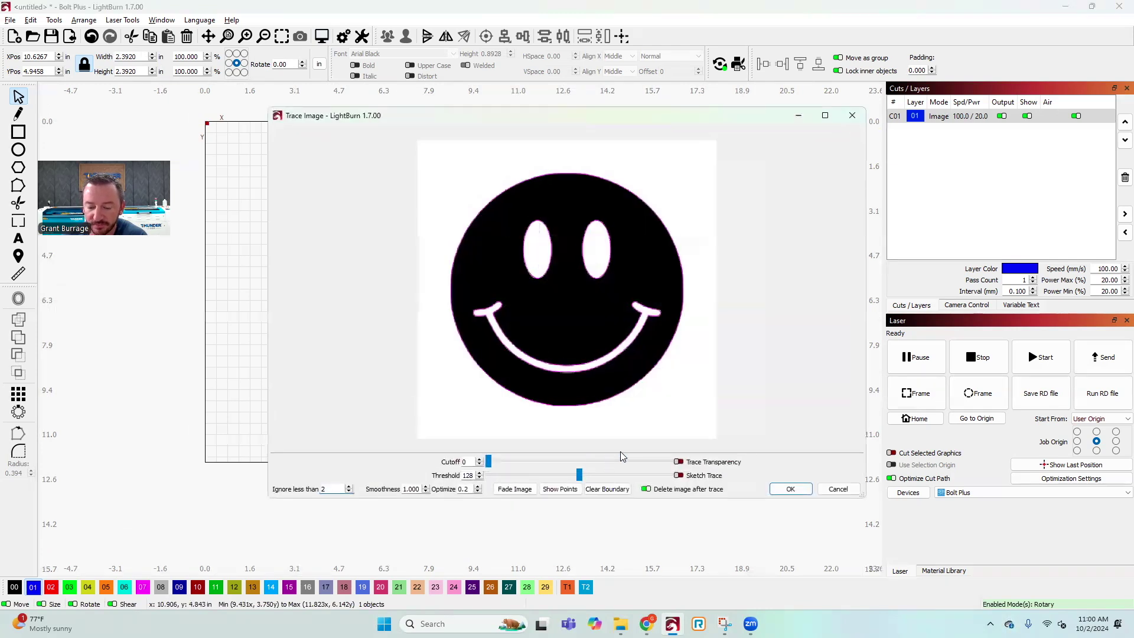
pyautogui.click(790, 489)
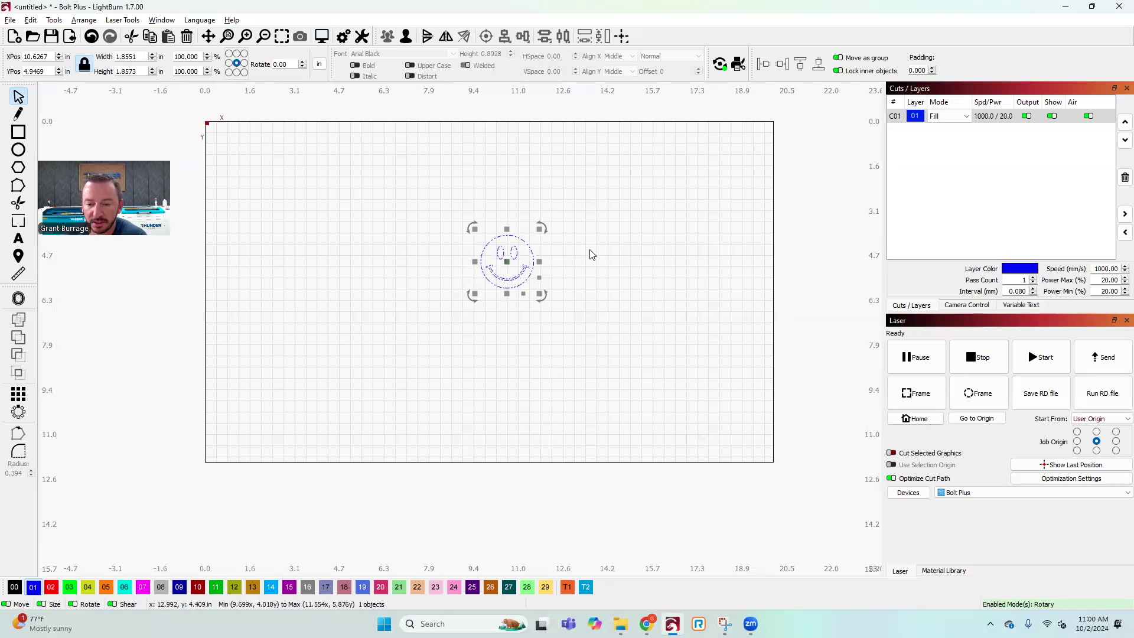
pyautogui.click(594, 264)
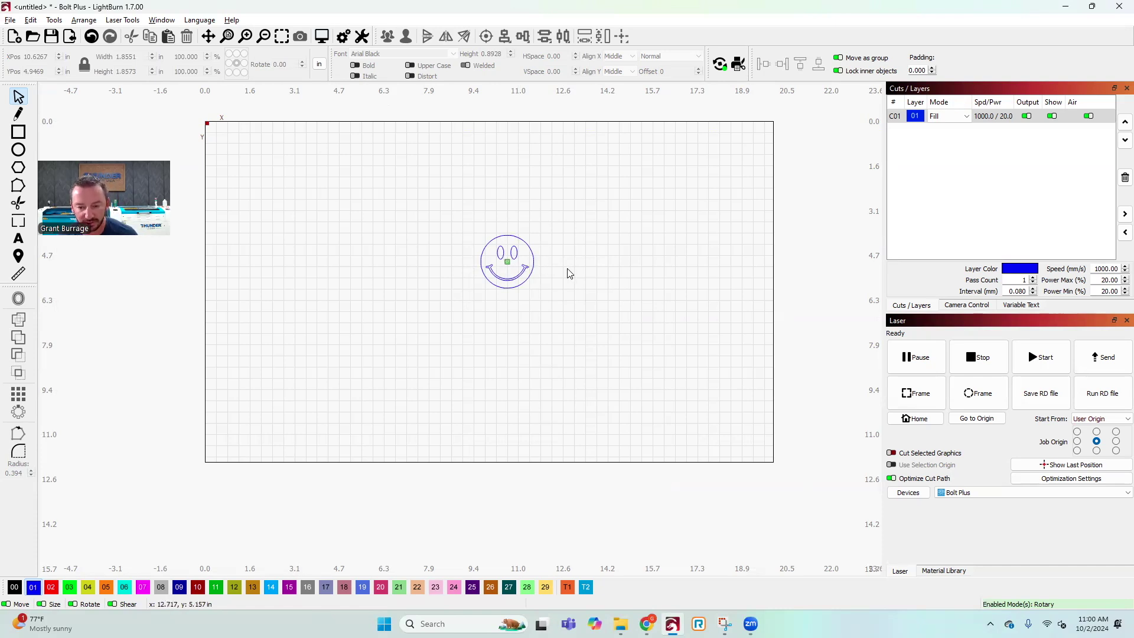
# Paste the copied smiley image again and place it just beside the traced outline
pyautogui.scroll(10, 539, 258)
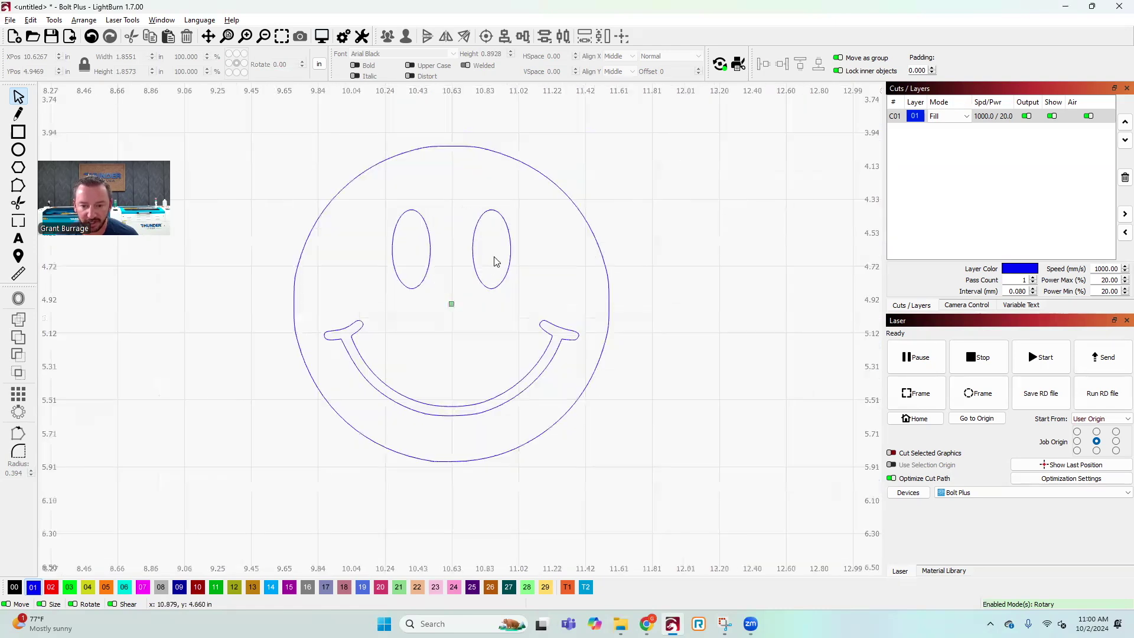
pyautogui.scroll(-4, 442, 253)
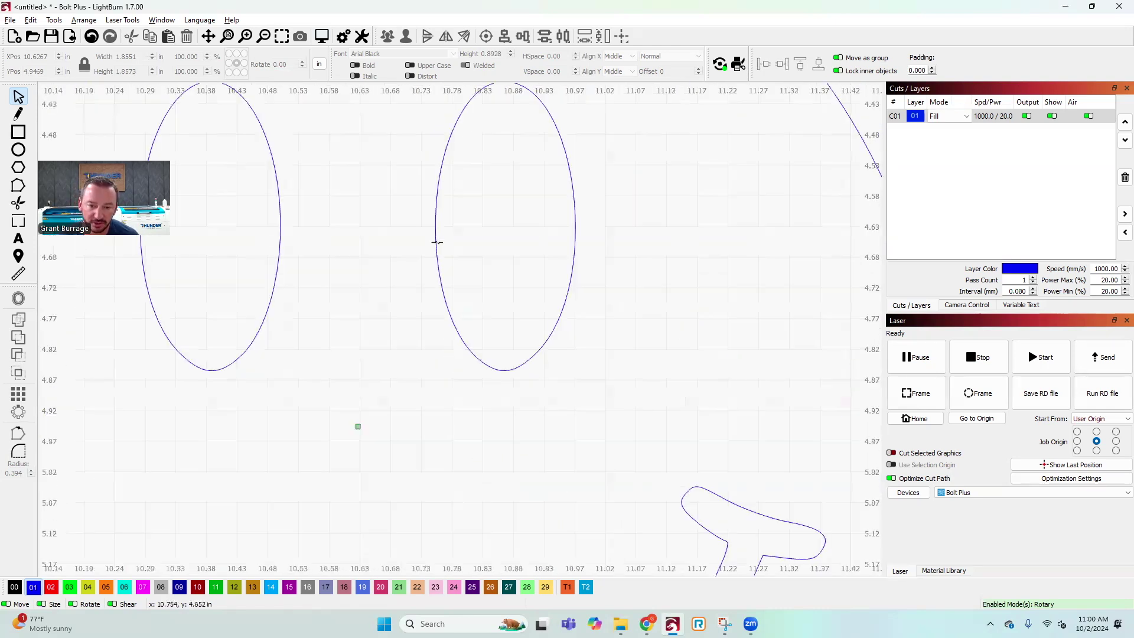
pyautogui.scroll(2, 448, 265)
pyautogui.scroll(-5, 443, 265)
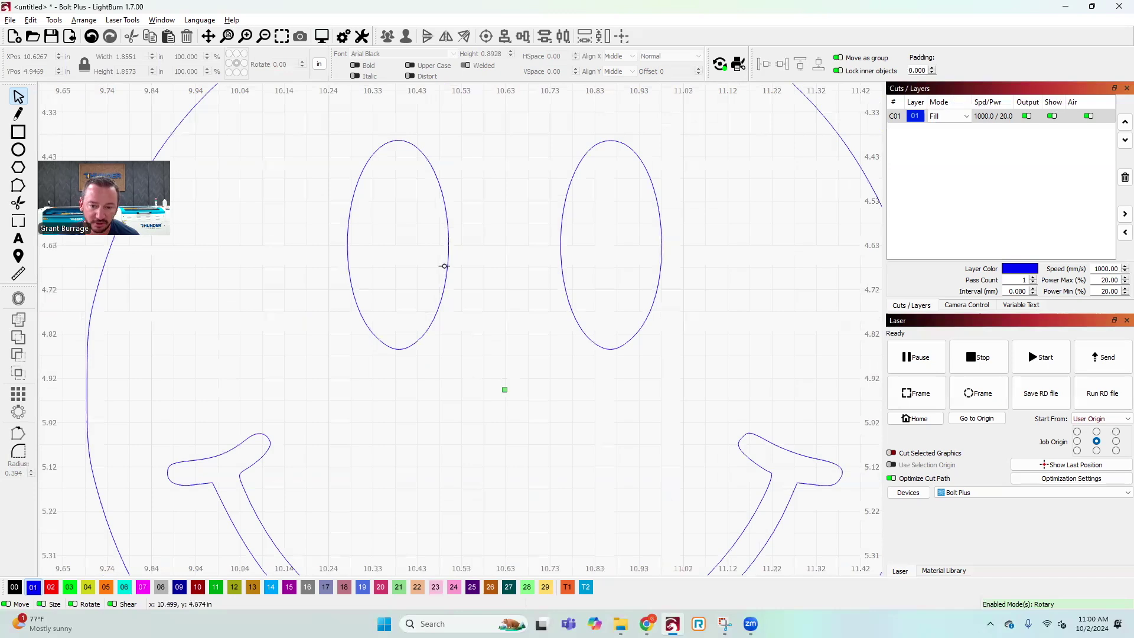
pyautogui.scroll(-4, 514, 294)
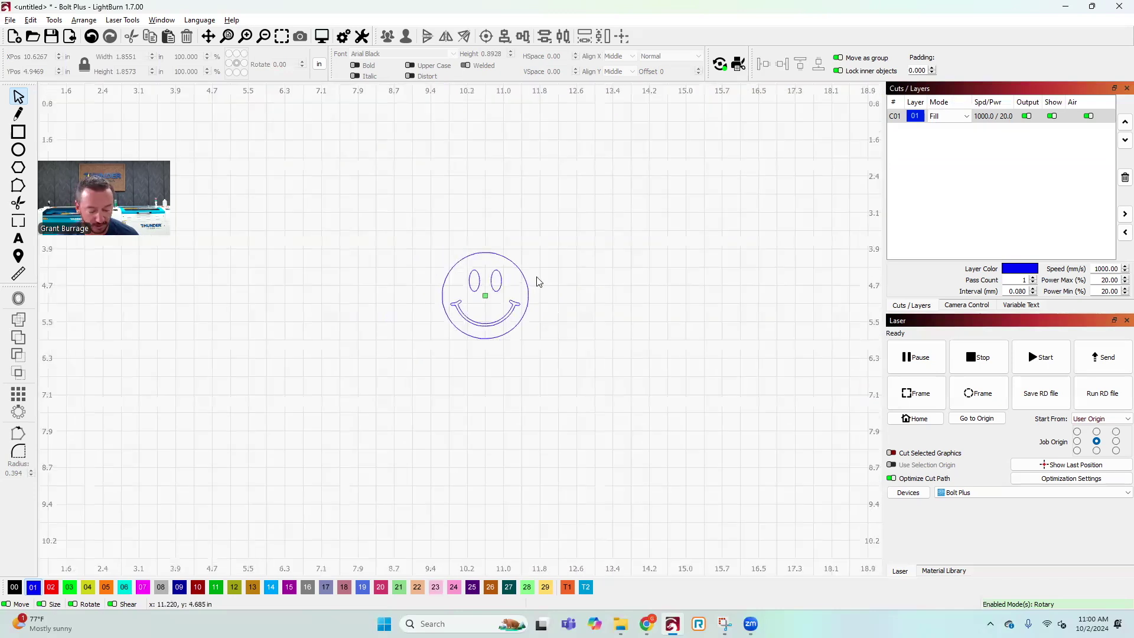
pyautogui.hotkey('ctrl', 'v')
pyautogui.moveTo(591, 292)
pyautogui.mouseDown()
pyautogui.moveTo(638, 298)
pyautogui.moveTo(611, 299)
pyautogui.mouseUp()
# Preview the job and compare the engraved edges of the traced smiley with those of the bitmap smiley
pyautogui.hotkey('alt', 'p')
pyautogui.scroll(8, 655, 249)
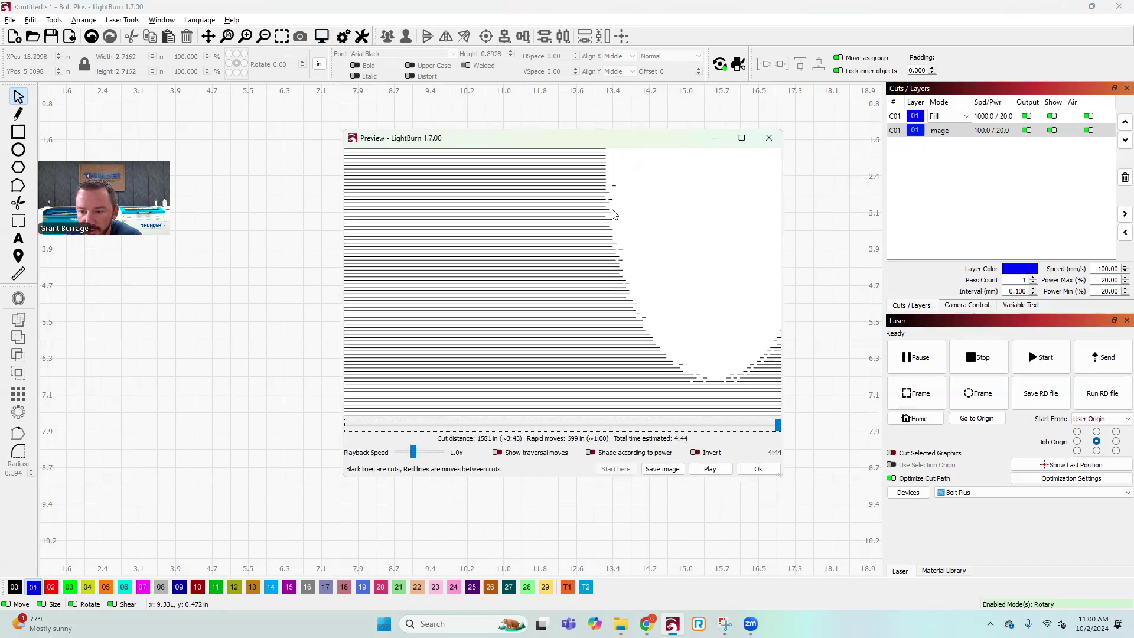
pyautogui.scroll(-8, 614, 219)
pyautogui.scroll(8, 430, 200)
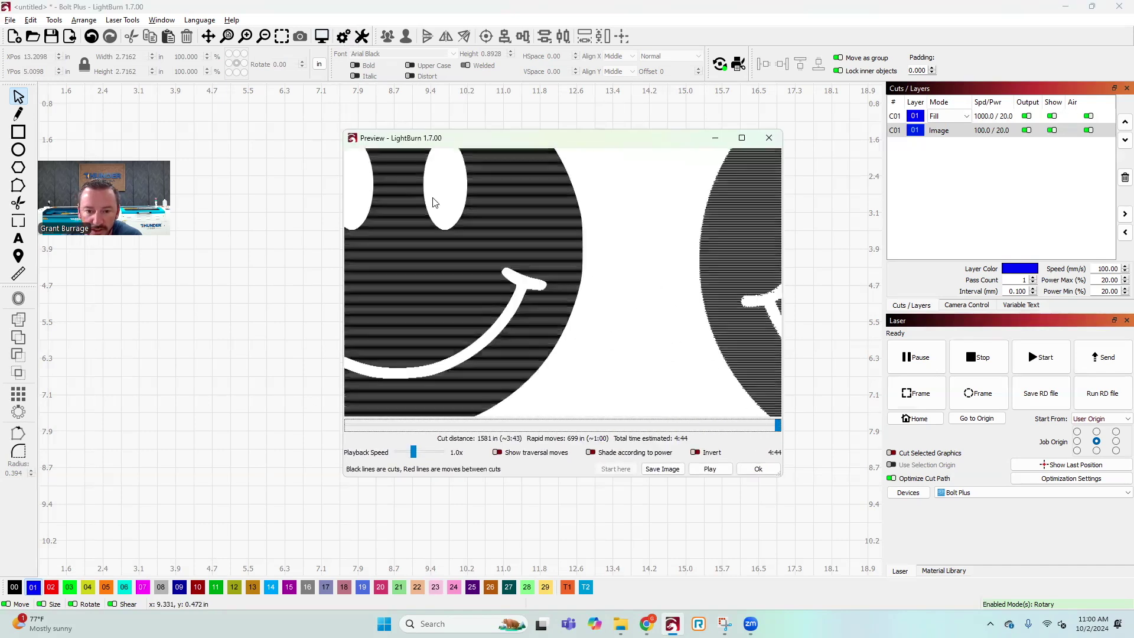
pyautogui.scroll(-5, 472, 248)
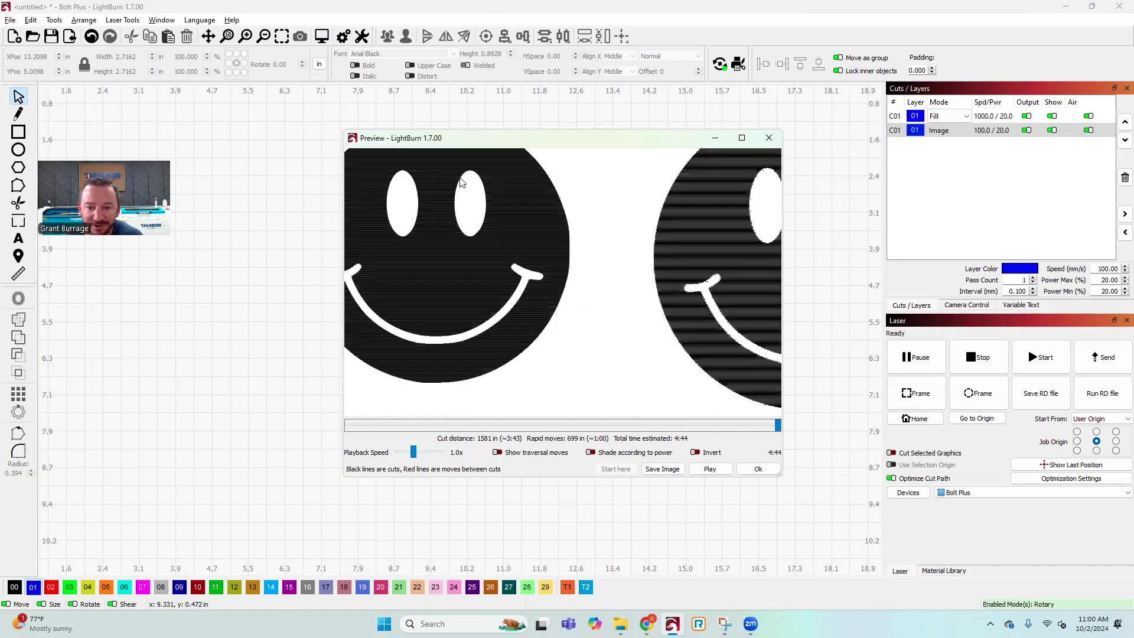
pyautogui.scroll(-1, 467, 186)
pyautogui.scroll(-1, 513, 270)
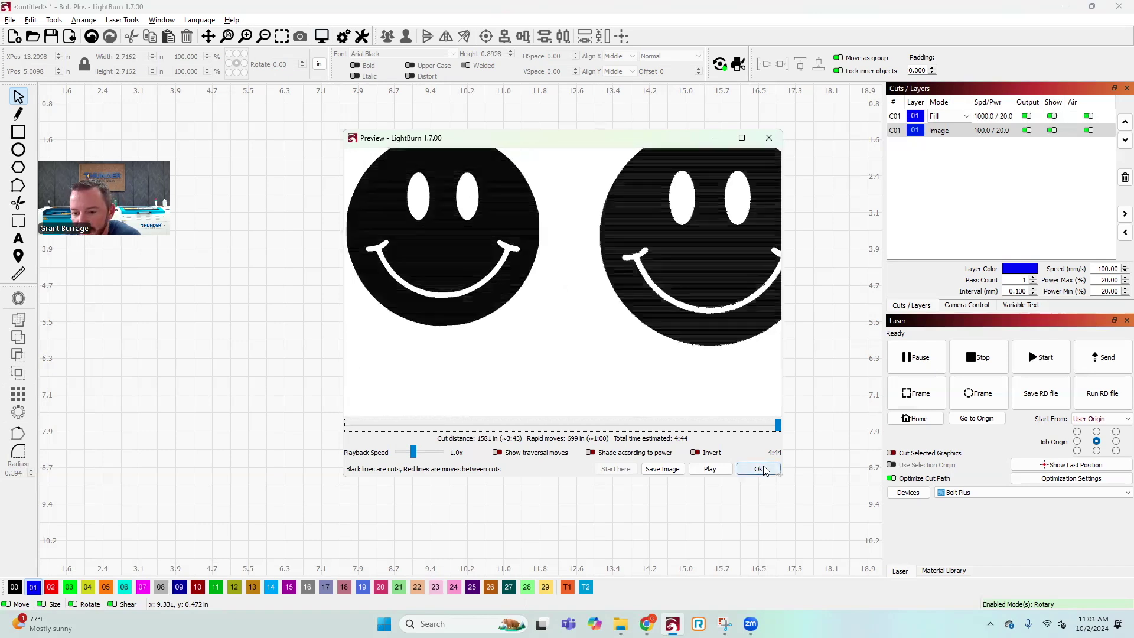
pyautogui.click(759, 469)
# Select the traced smiley and check the mode choices of its layer, choosing Fill
pyautogui.click(955, 130)
pyautogui.click(949, 117)
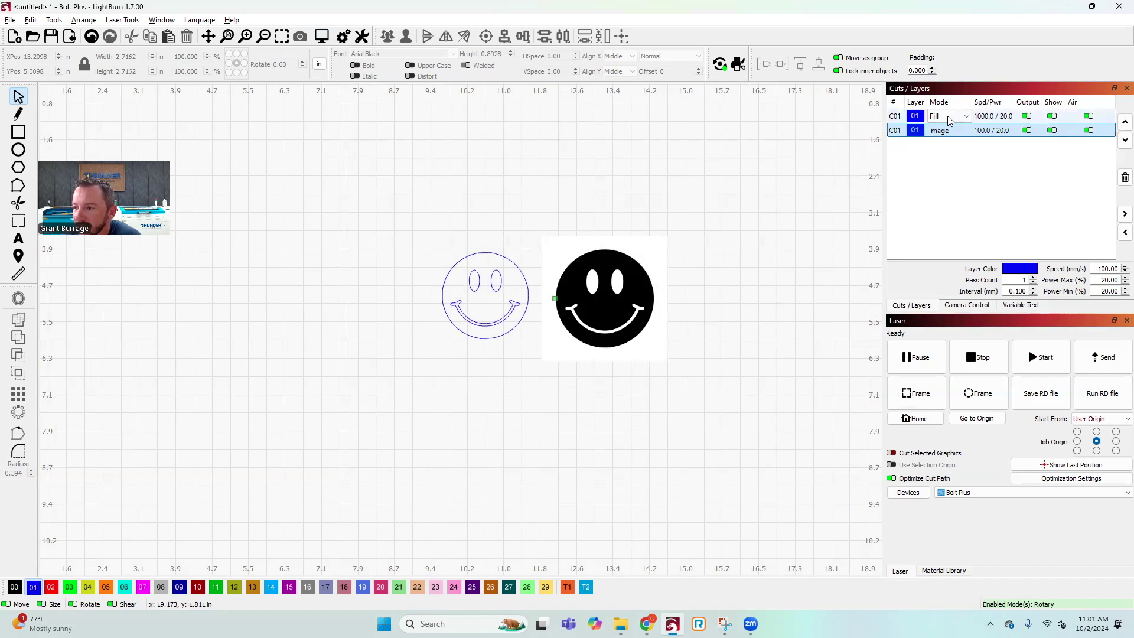
pyautogui.click(942, 136)
pyautogui.moveTo(414, 230); pyautogui.dragTo(538, 354)
pyautogui.click(954, 117)
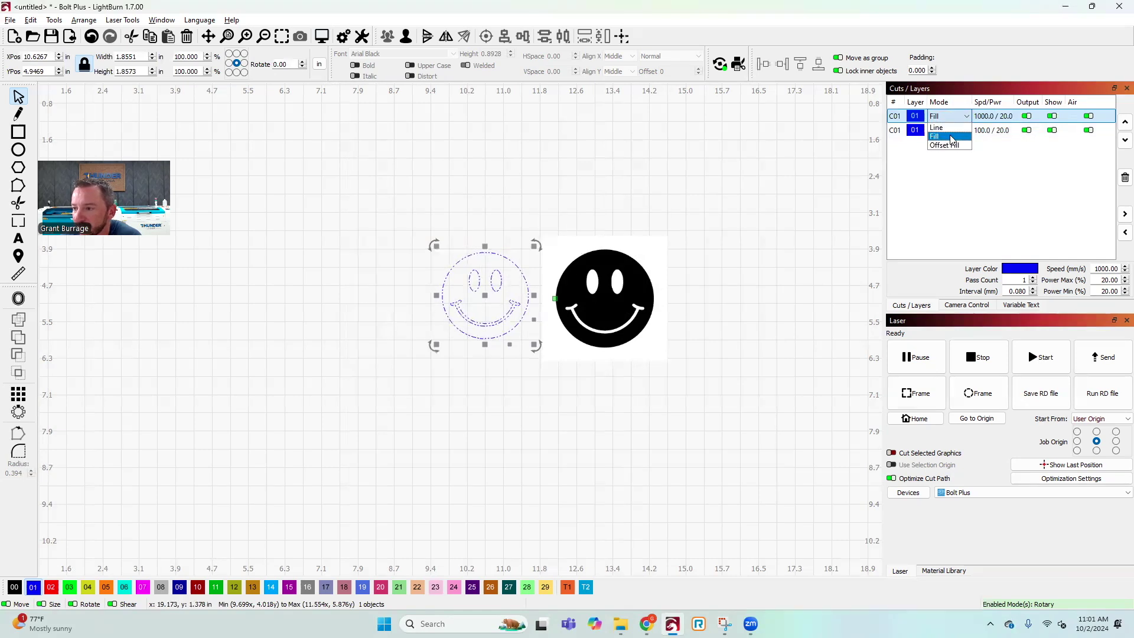
pyautogui.click(950, 137)
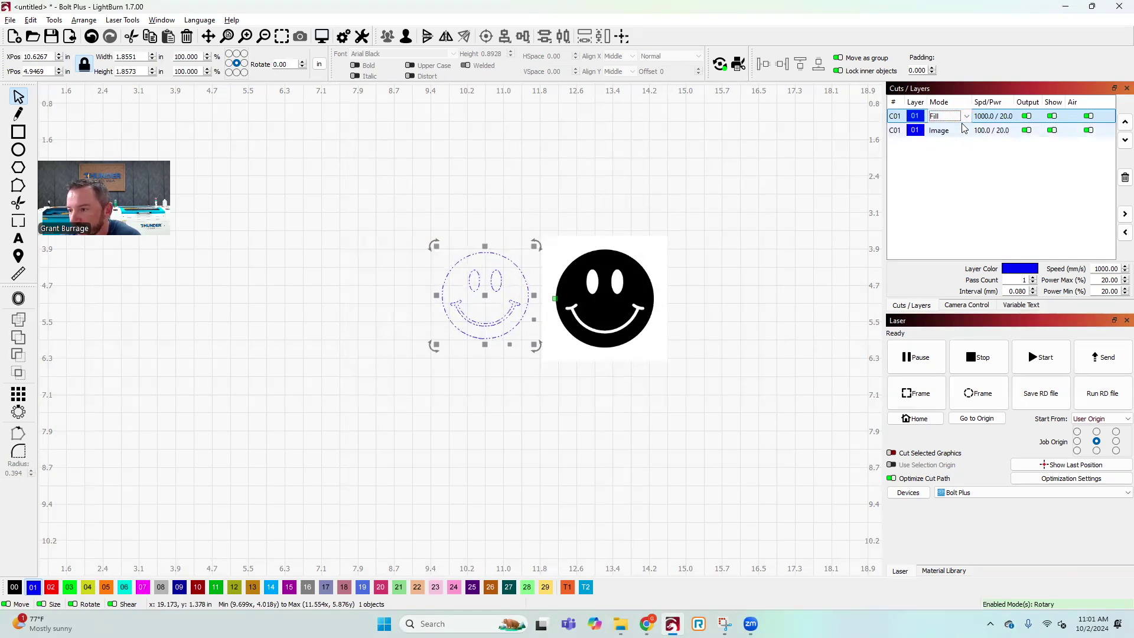
# Set the Image layer's speed to 1000 mm/sec and switch off air assist on both the Fill and Image layers
pyautogui.click(947, 133)
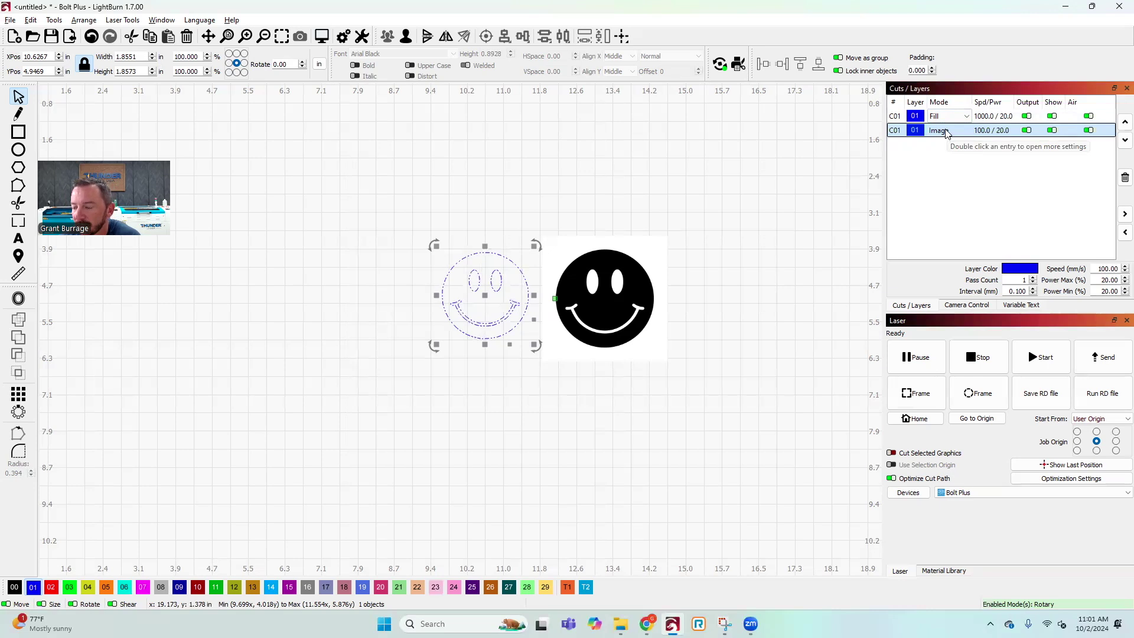
pyautogui.doubleClick(945, 132)
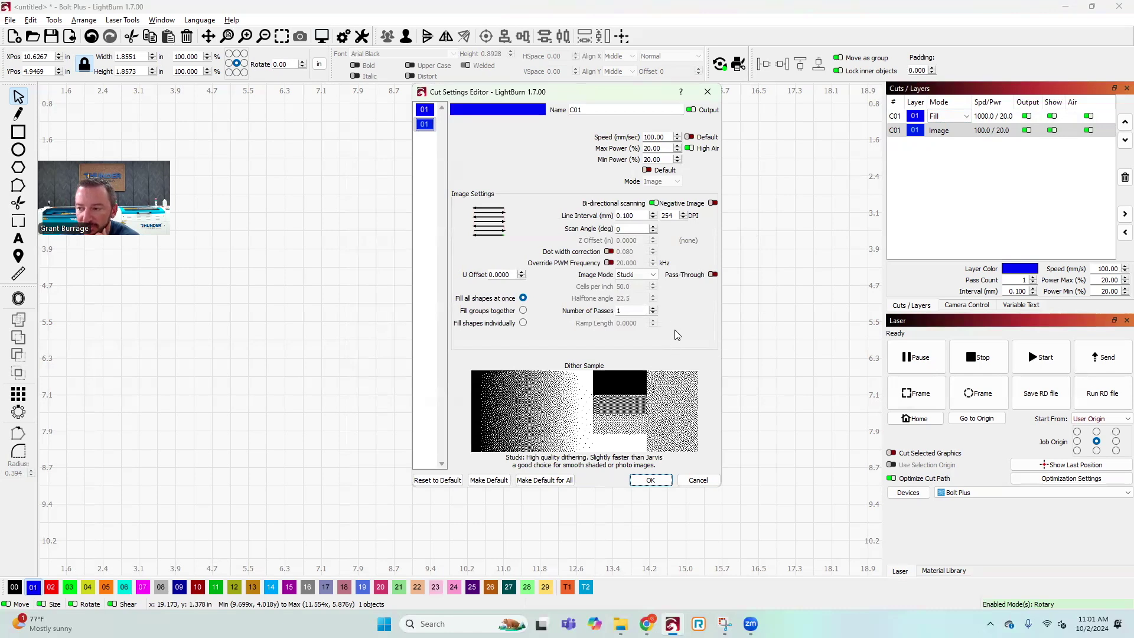
pyautogui.moveTo(670, 138); pyautogui.dragTo(635, 137)
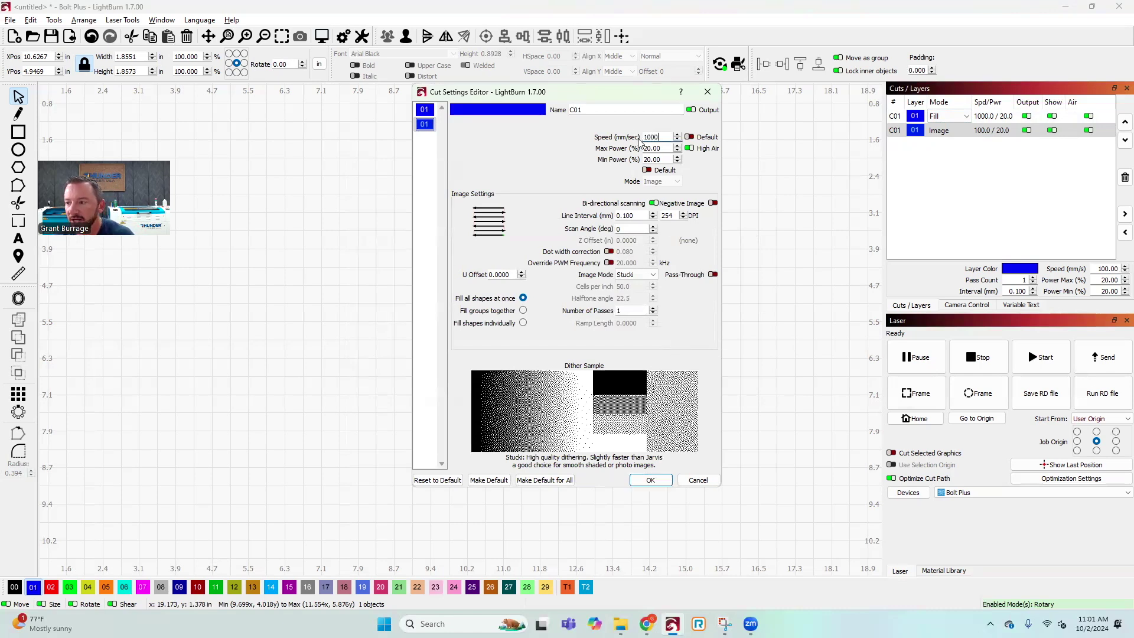
pyautogui.click(651, 479)
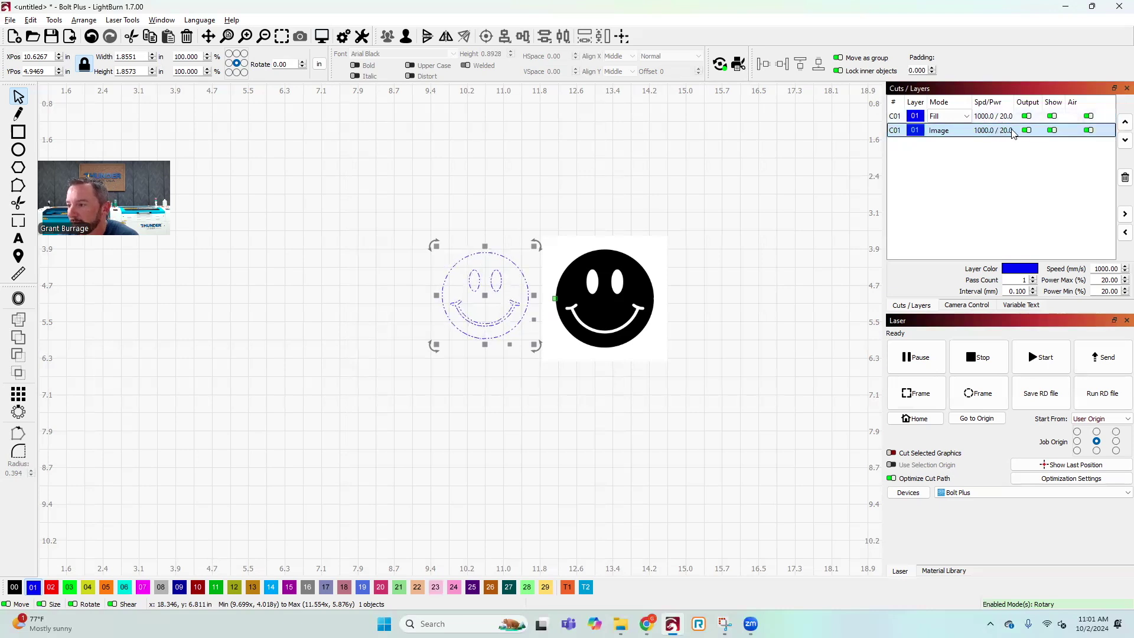
pyautogui.click(1089, 117)
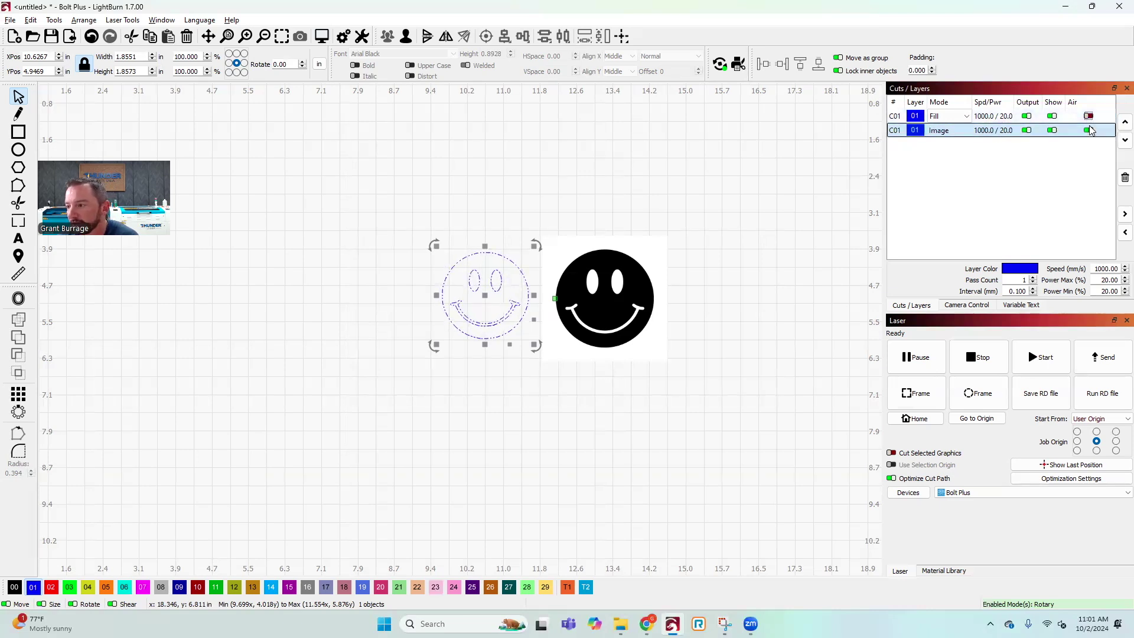
pyautogui.click(1088, 130)
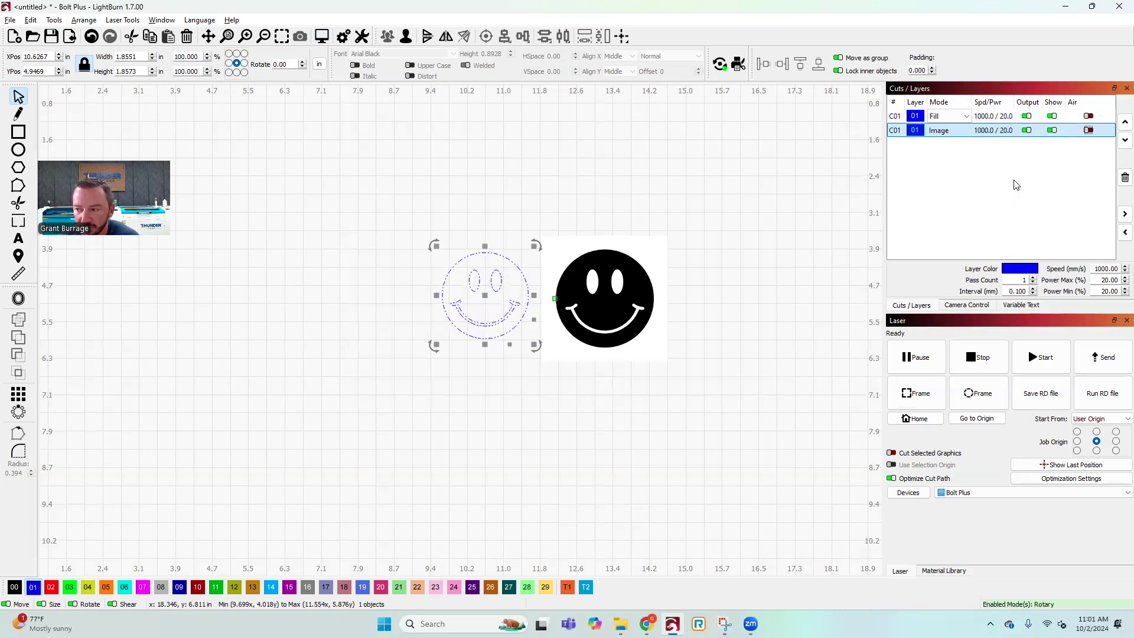
# Add an Arial Black caption, made of the person's first name in the possessive followed by "Smiley", below the two smileys
pyautogui.click(47, 249)
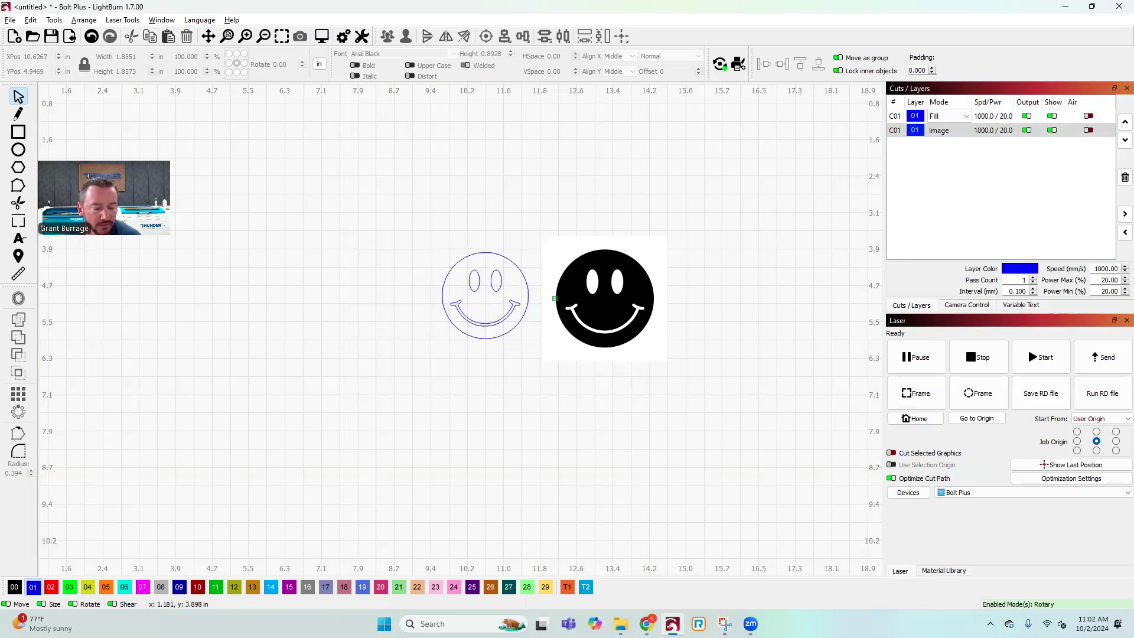
pyautogui.click(19, 240)
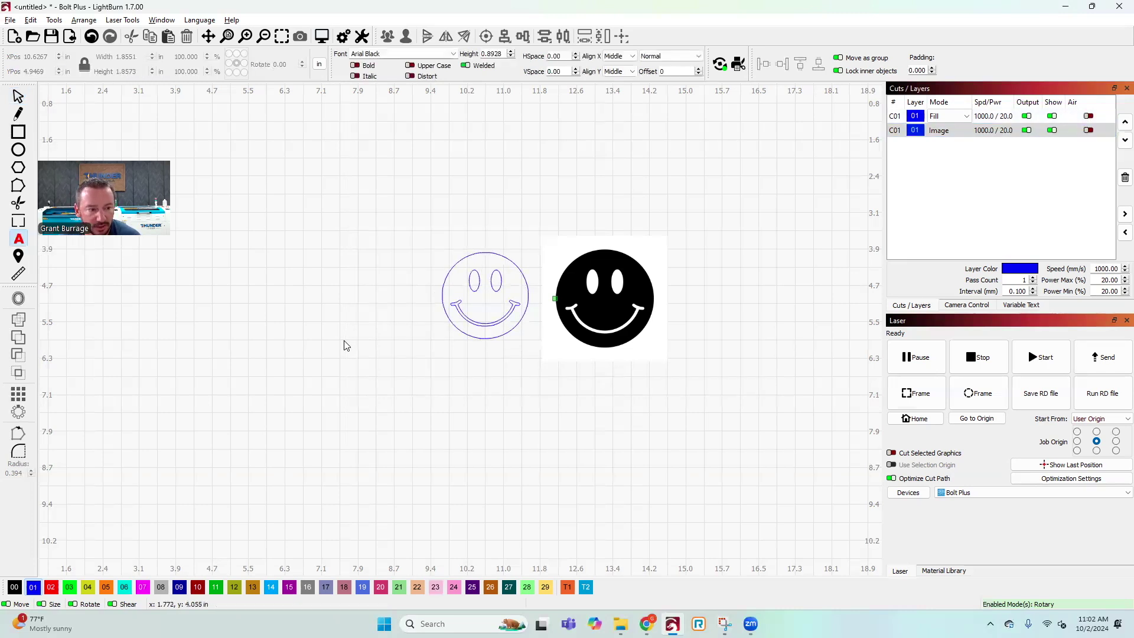
pyautogui.click(536, 401)
pyautogui.write("Clay's Smiley")
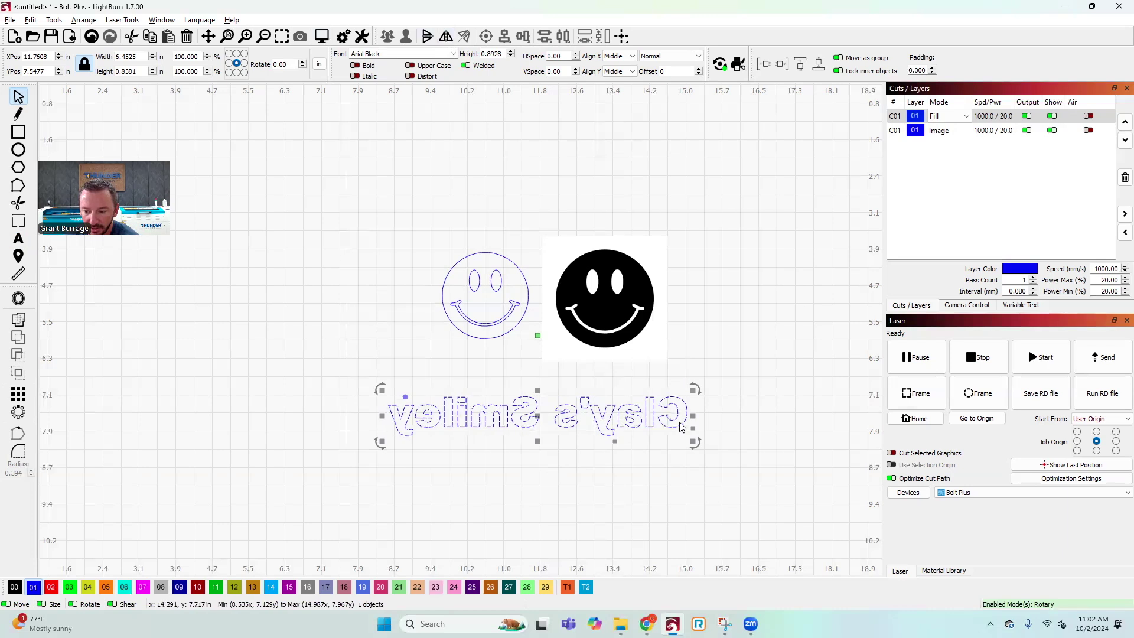
# Scale the two smileys and the caption together to about 3.15 in wide, and move the caption closer beneath the smileys
pyautogui.moveTo(355, 175); pyautogui.dragTo(797, 537)
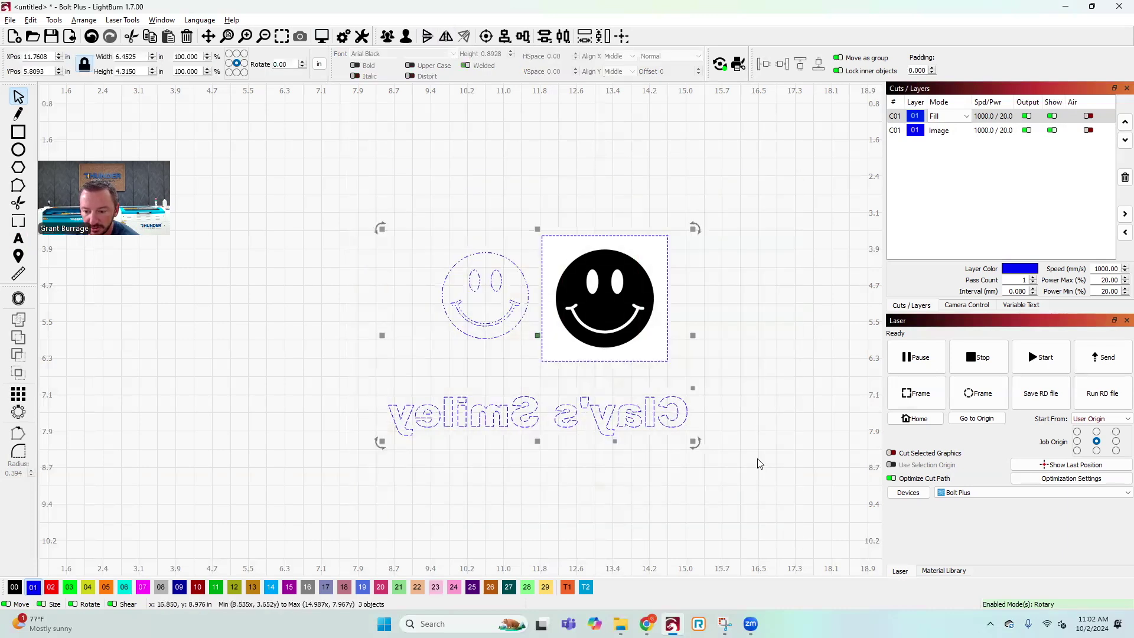
pyautogui.moveTo(690, 438); pyautogui.dragTo(519, 307)
pyautogui.moveTo(602, 372); pyautogui.dragTo(360, 289)
# Draw a rectangle about 4.57 by 2.95 in around the smileys and caption, and assign it to red layer 02
pyautogui.hotkey('ctrl', 'r')
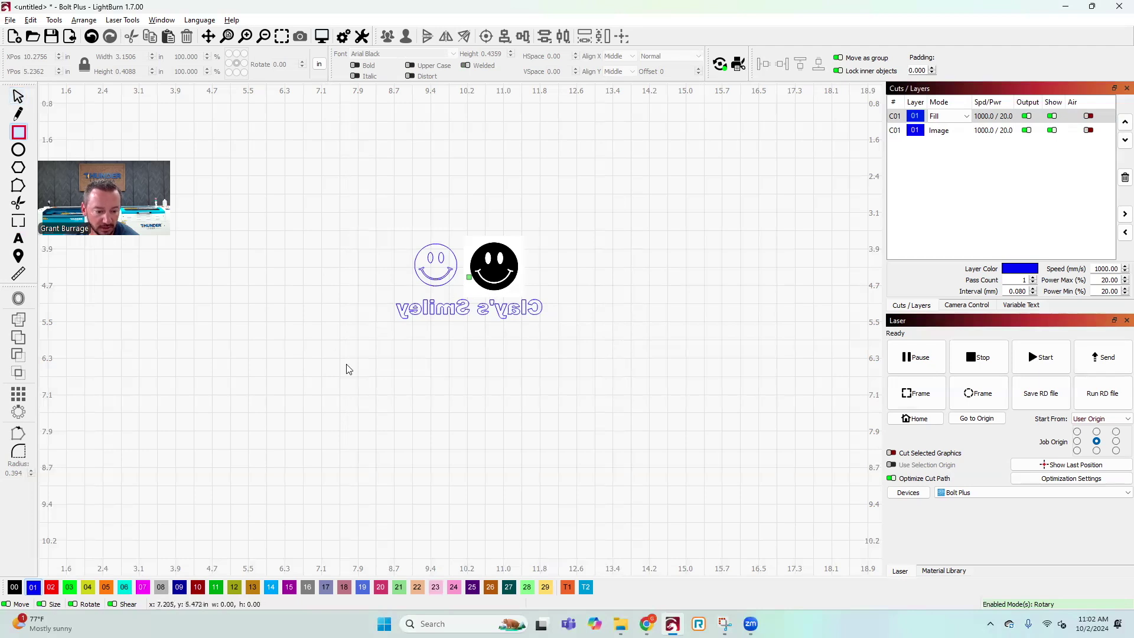
pyautogui.moveTo(363, 207); pyautogui.dragTo(575, 344)
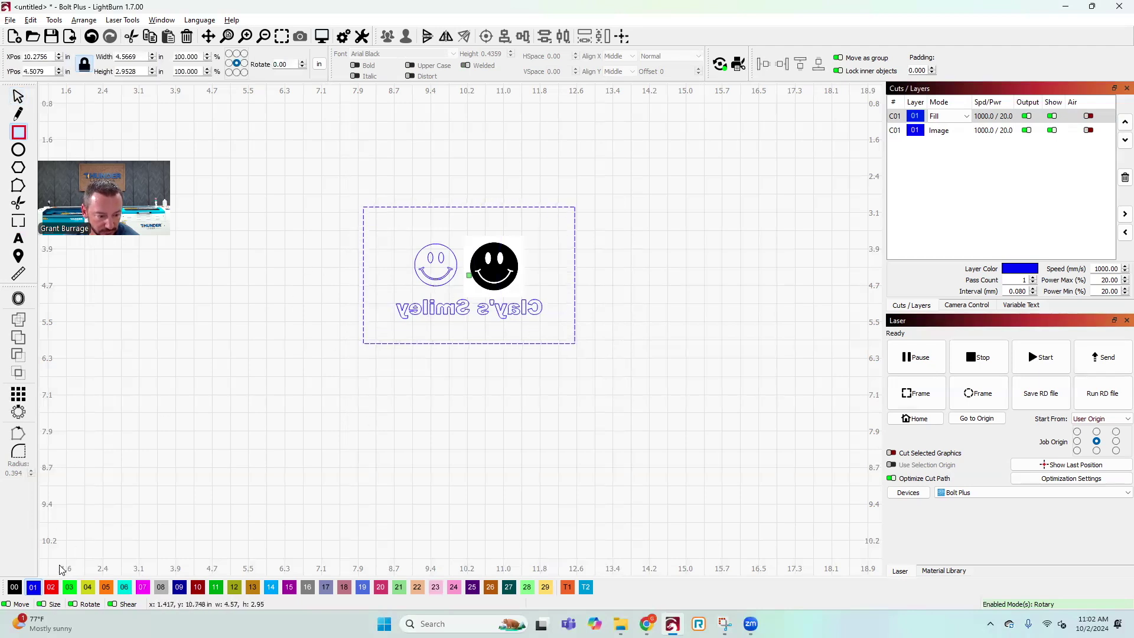
pyautogui.click(52, 587)
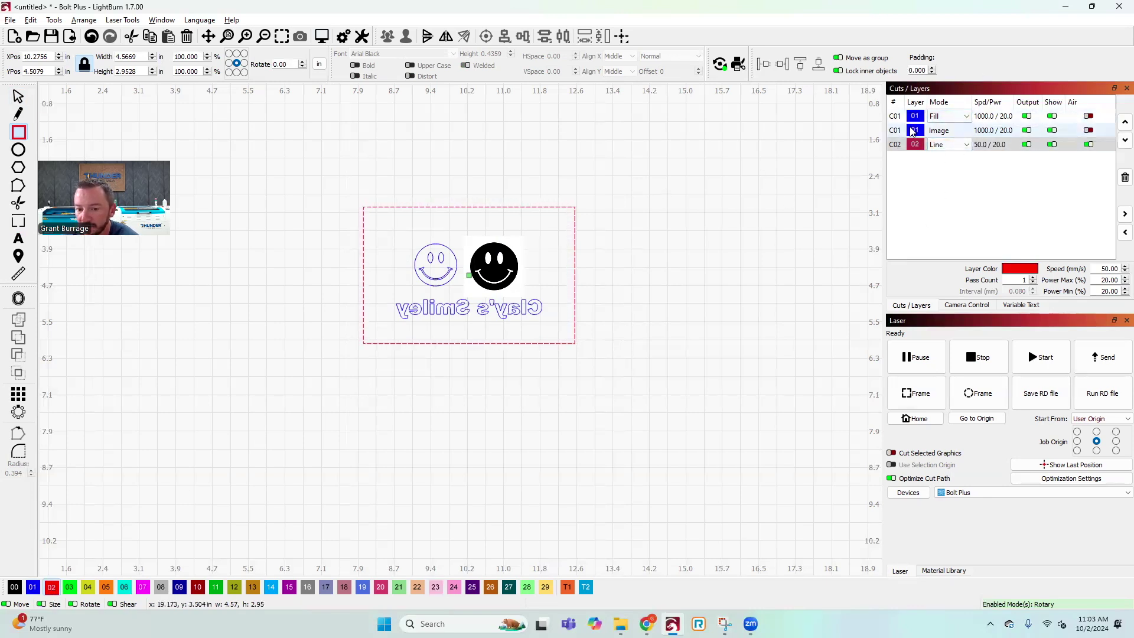
# Review the cut settings of the red Line layer, including its speed
pyautogui.click(947, 145)
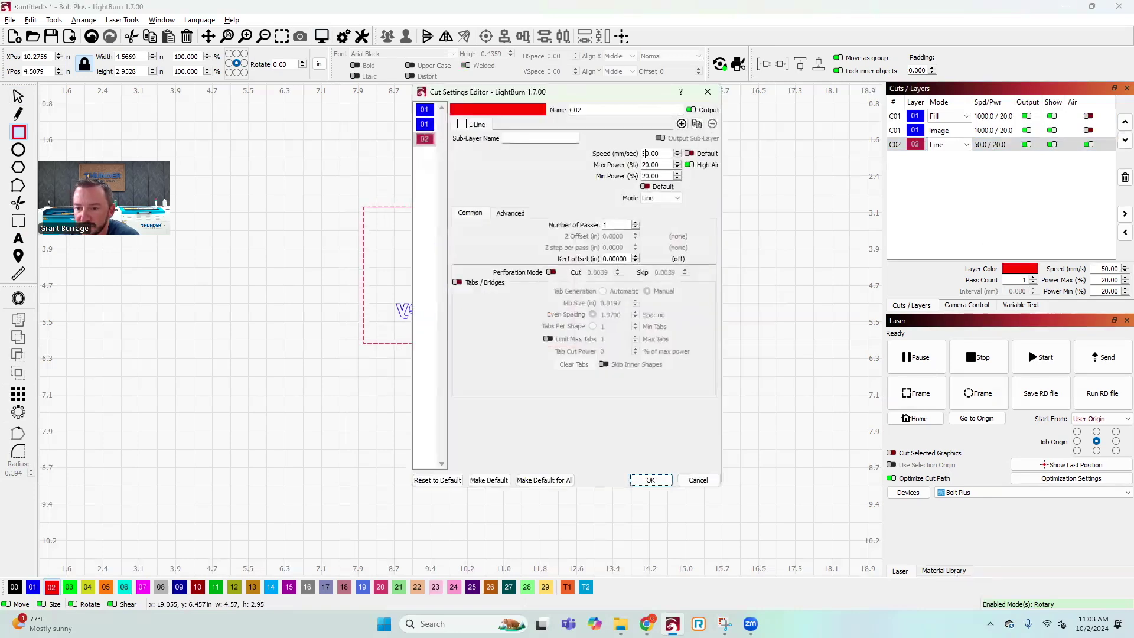
pyautogui.doubleClick(651, 153)
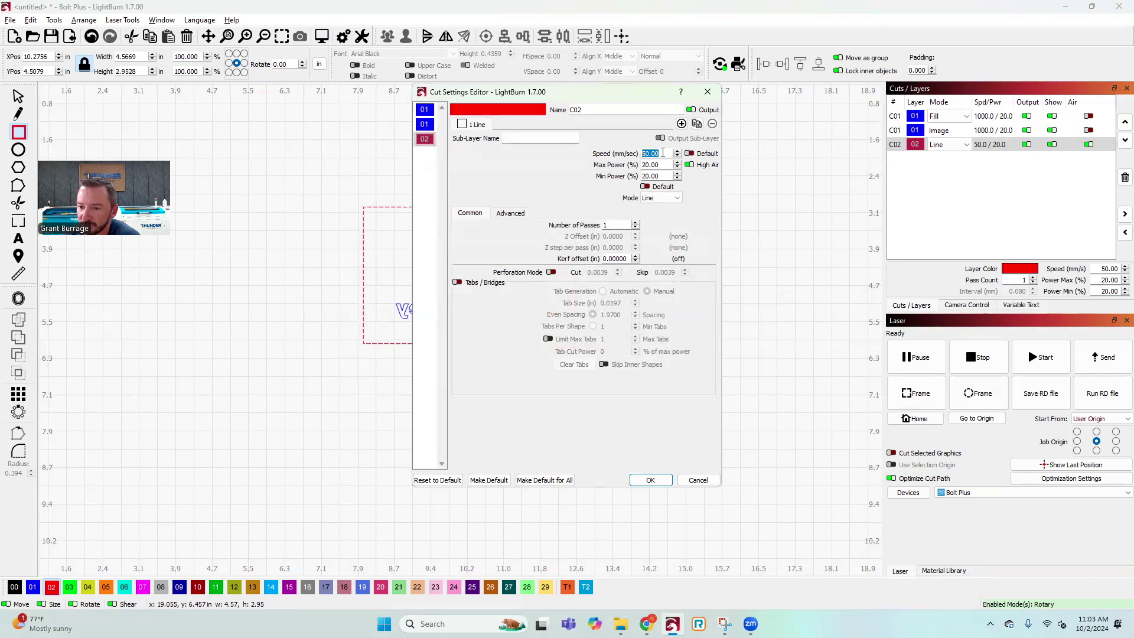
pyautogui.click(687, 478)
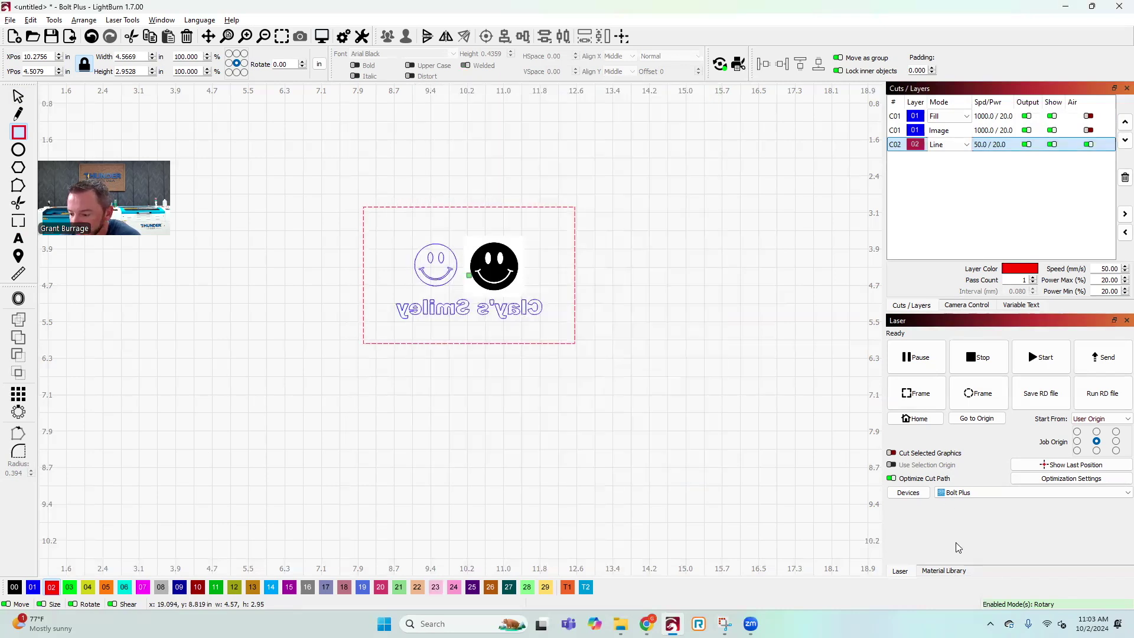
# Assign the Cut preset for 0.1600 in Acrylic from the material library to the red Line layer
pyautogui.click(944, 571)
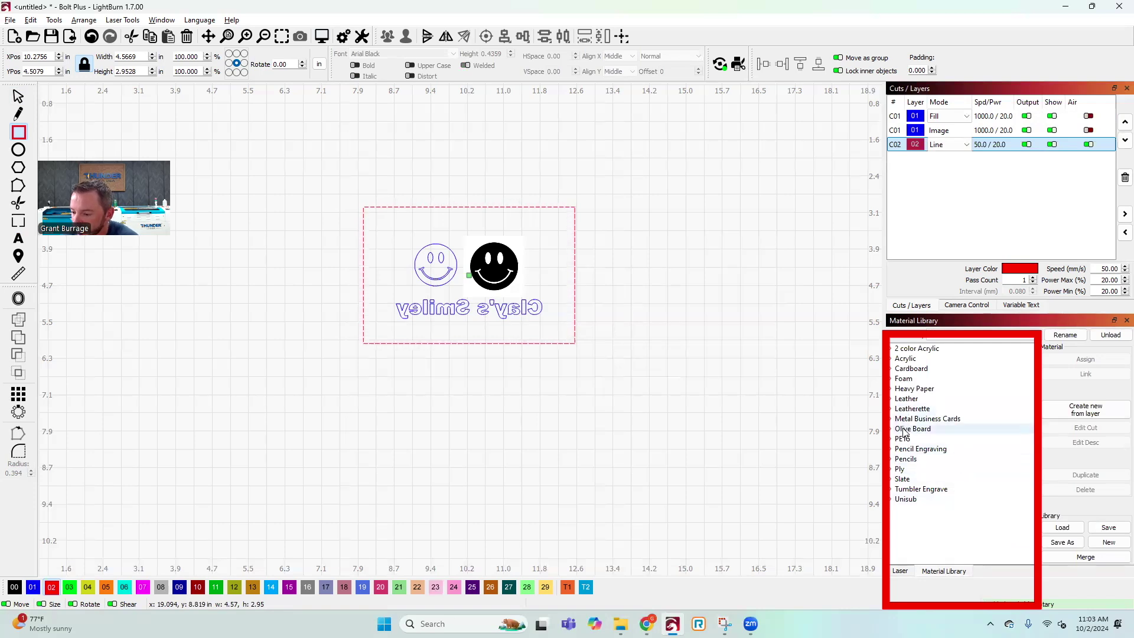
pyautogui.click(895, 360)
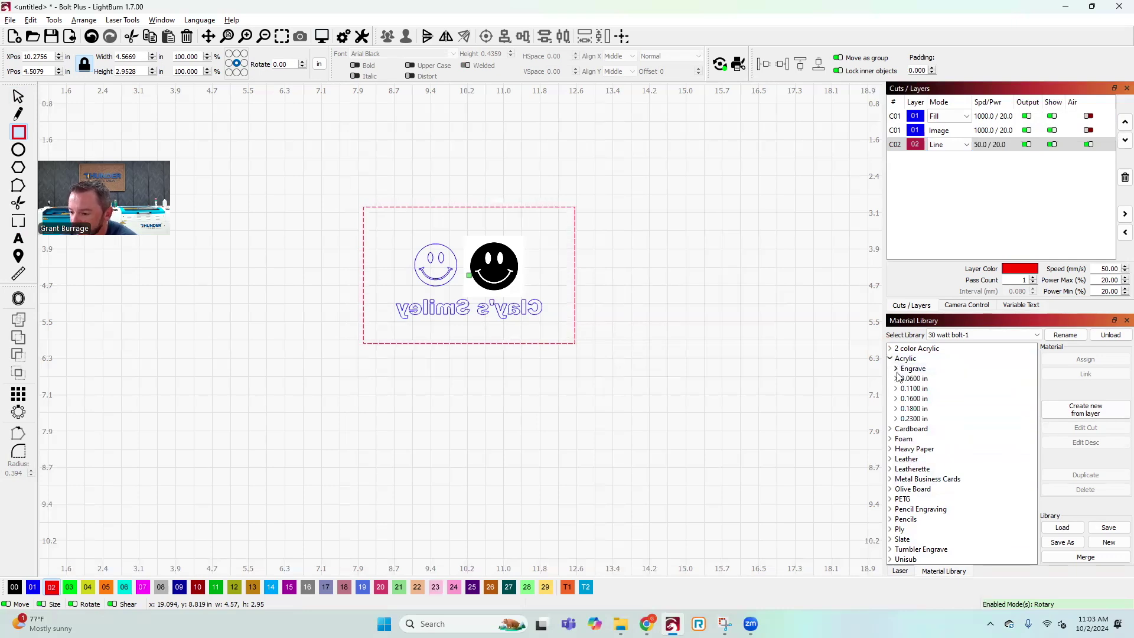
pyautogui.click(895, 398)
pyautogui.click(924, 410)
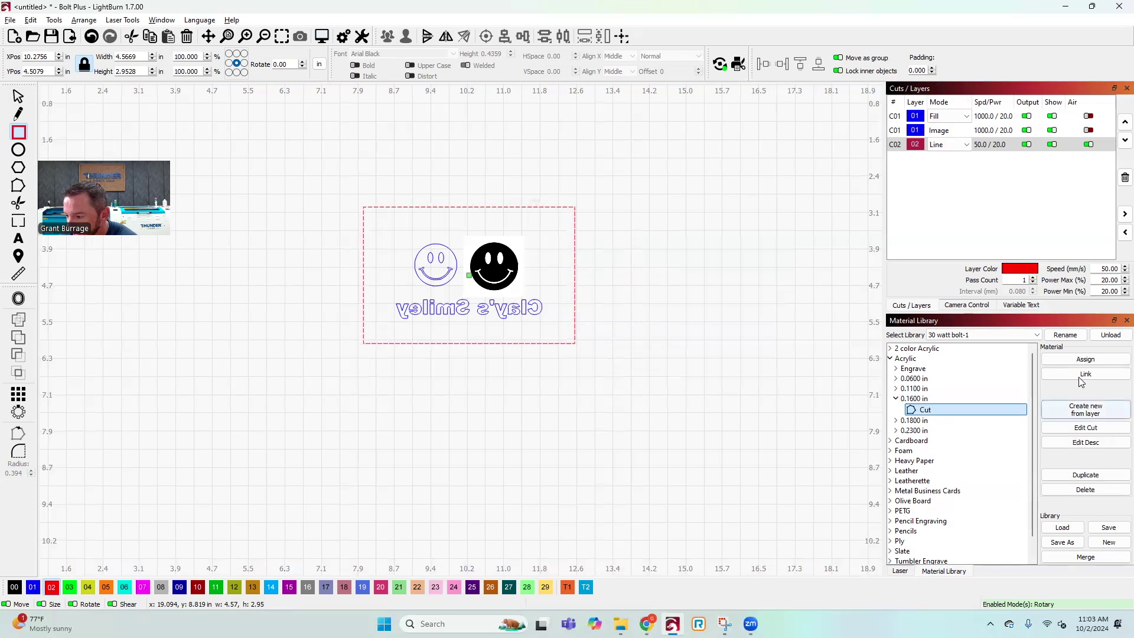
pyautogui.click(1090, 360)
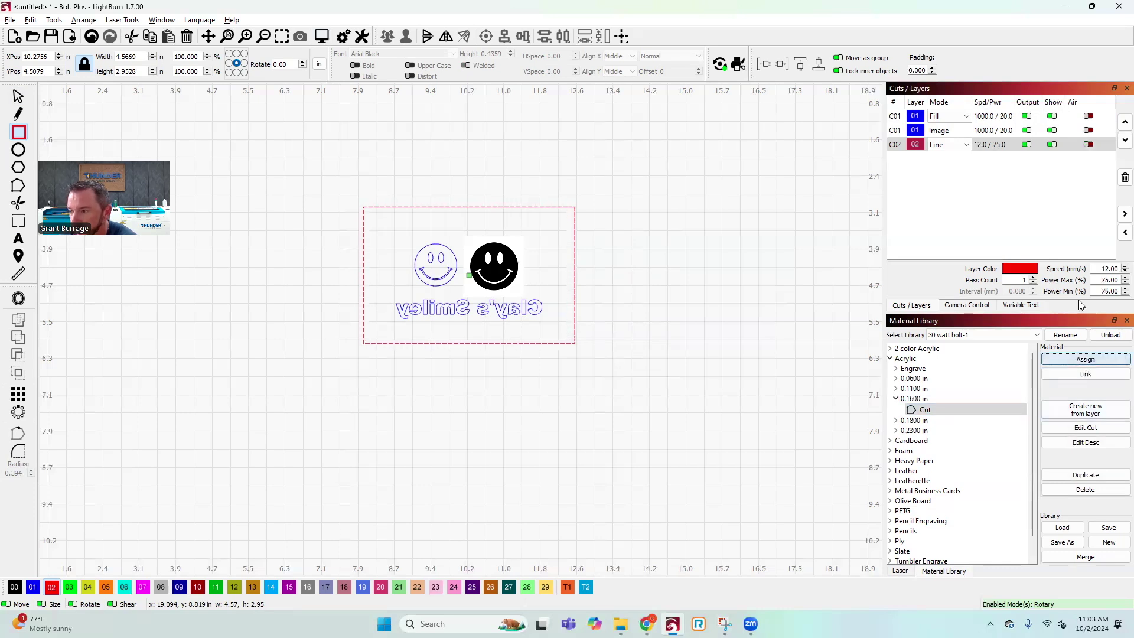
# Try a different acrylic thickness preset on the red Line layer, and reassign the 0.1600 in Cut preset
pyautogui.click(994, 147)
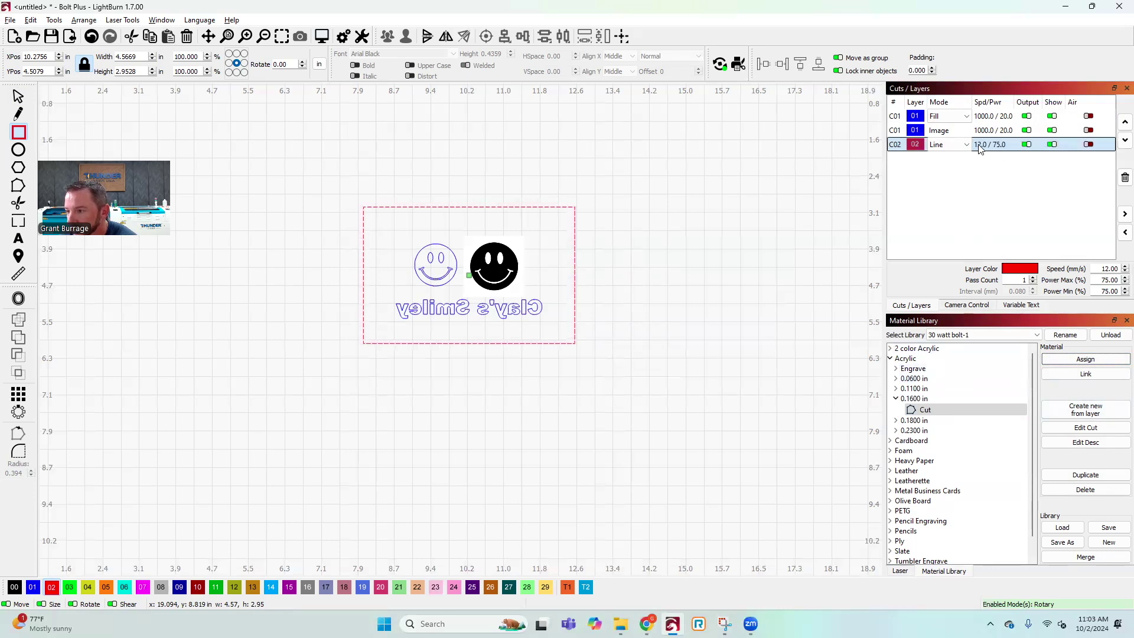
pyautogui.click(896, 378)
pyautogui.click(895, 400)
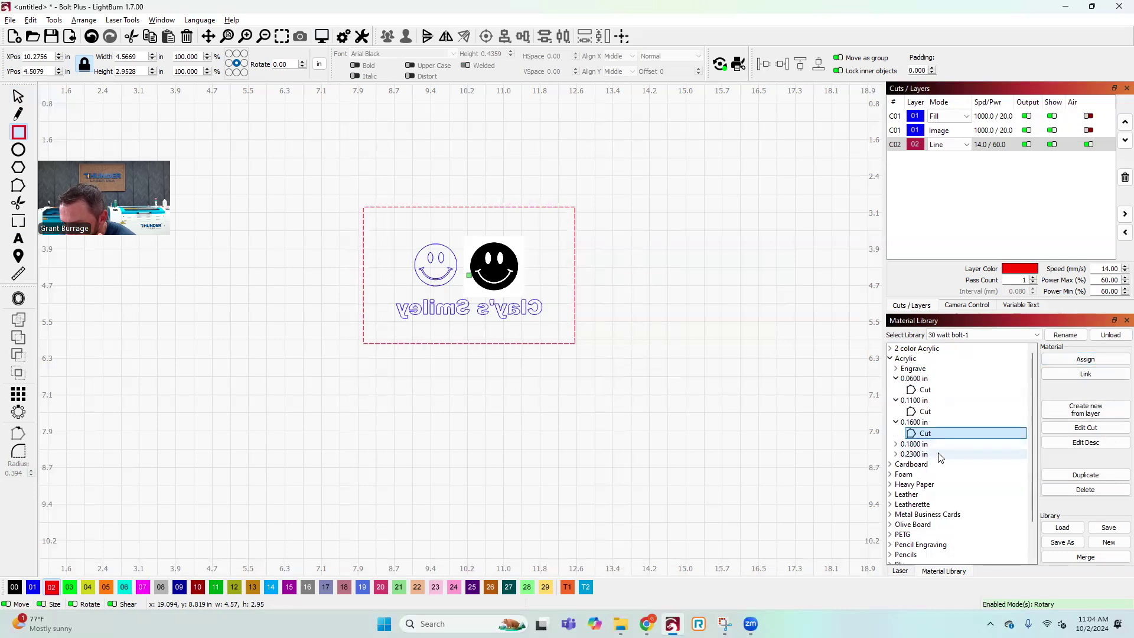
pyautogui.click(1086, 360)
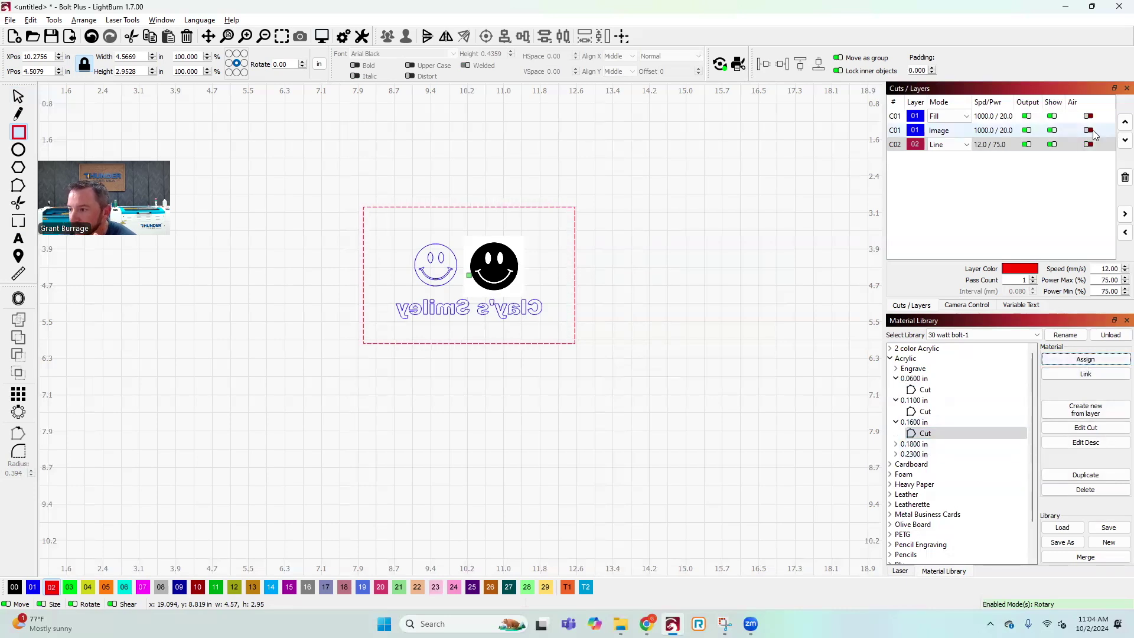
# Collapse the Acrylic entries in the material library, look over the Ply presets, and return to the laser controls
pyautogui.click(900, 571)
pyautogui.click(944, 571)
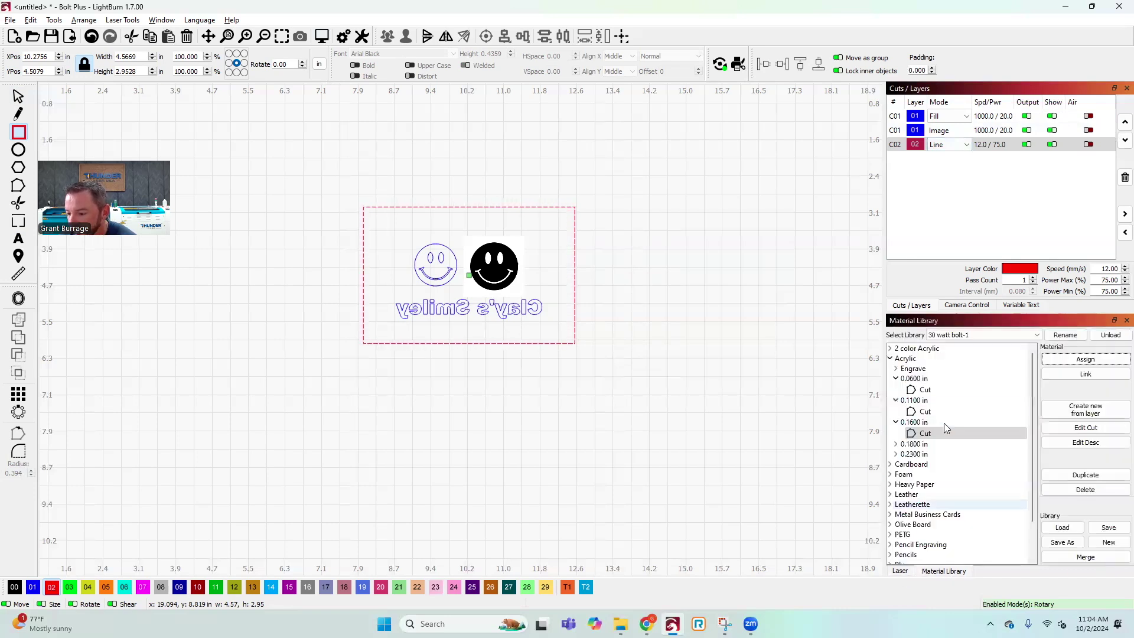
pyautogui.click(895, 422)
pyautogui.click(895, 401)
pyautogui.click(895, 378)
pyautogui.click(890, 359)
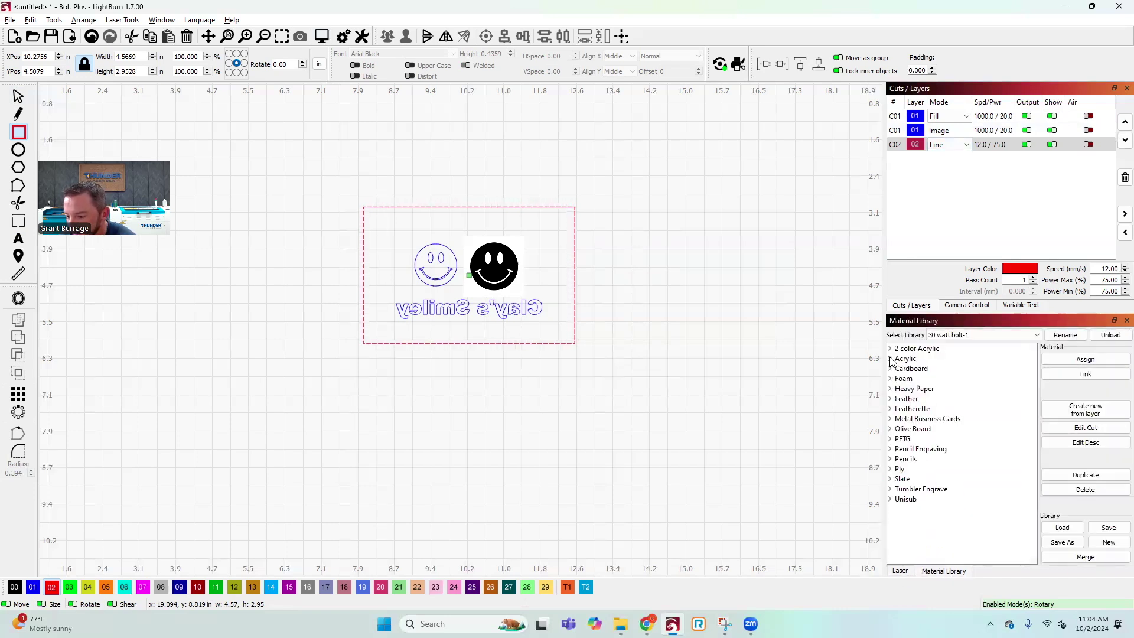
pyautogui.click(891, 469)
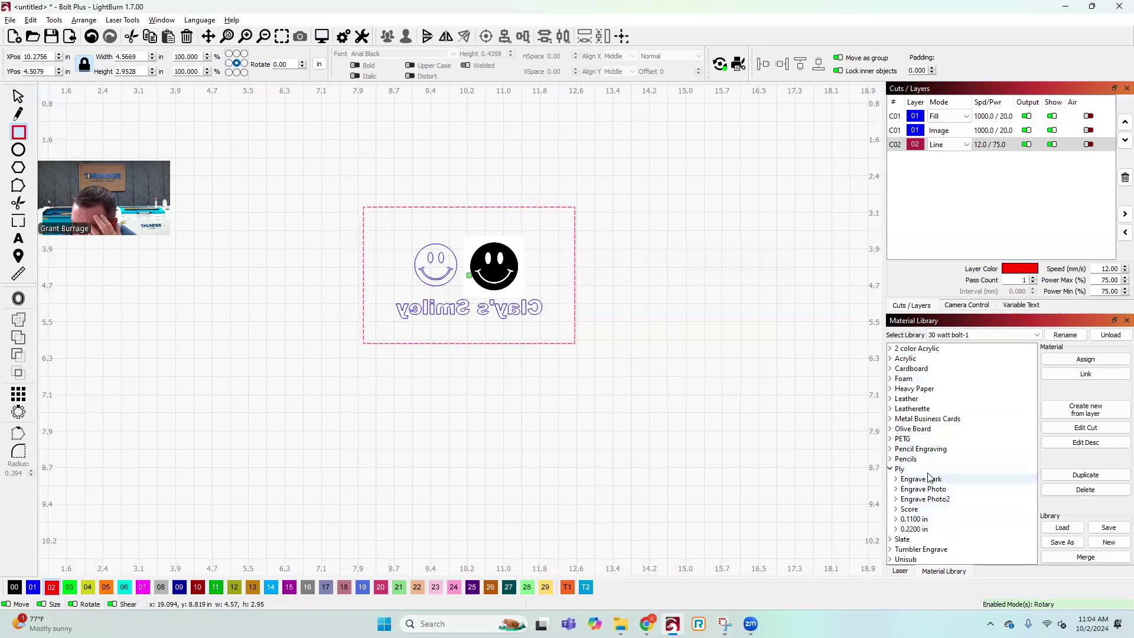
pyautogui.click(891, 470)
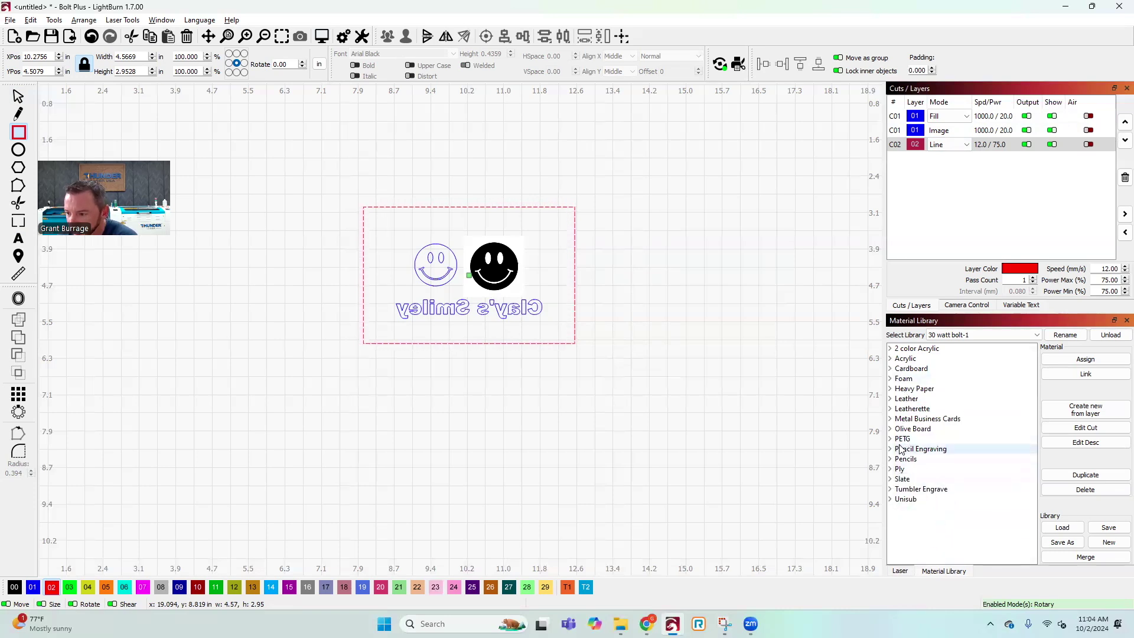
pyautogui.click(902, 571)
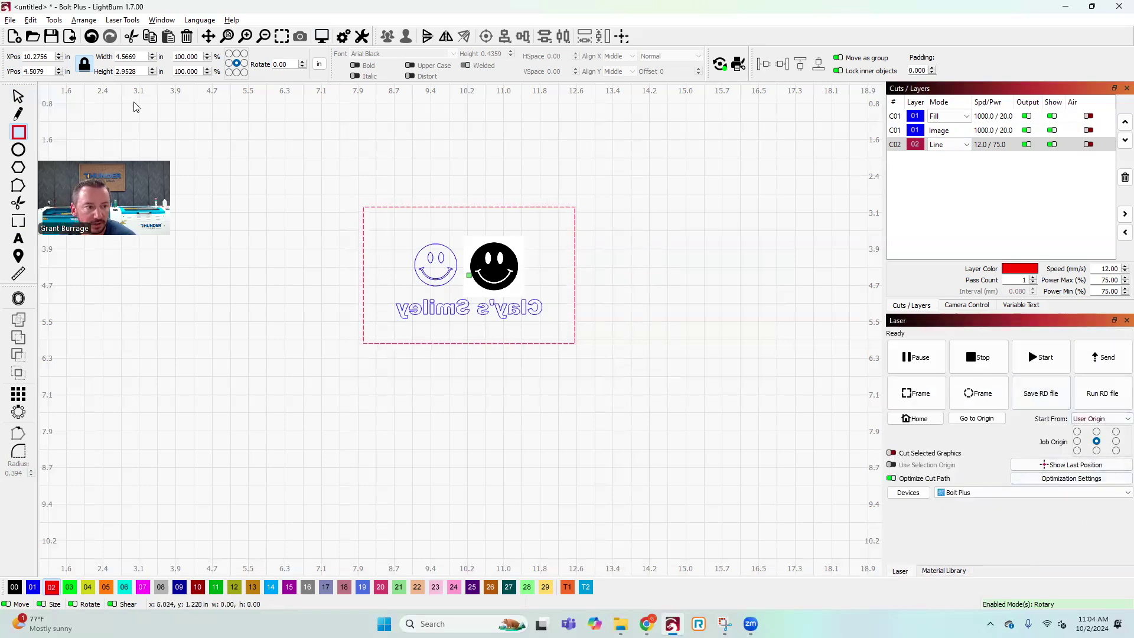
# Shrink the red rectangle to about 3.49 by 2.04 in around the artwork, and select all the objects
pyautogui.click(18, 97)
pyautogui.moveTo(356, 199); pyautogui.dragTo(381, 218)
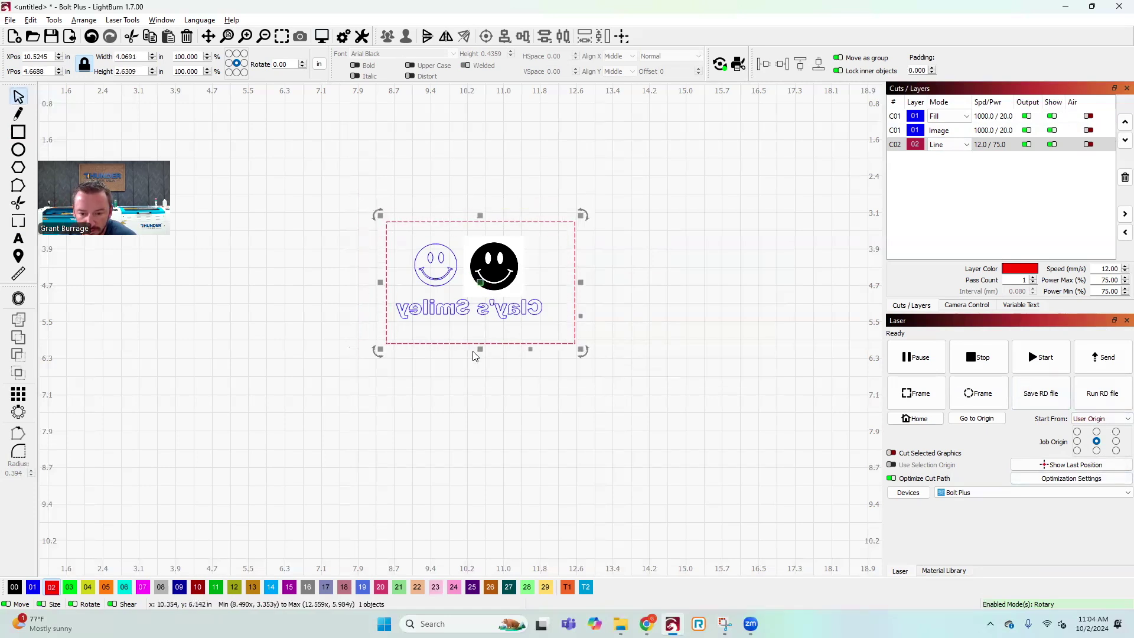
pyautogui.hotkey('ctrl', 'u')
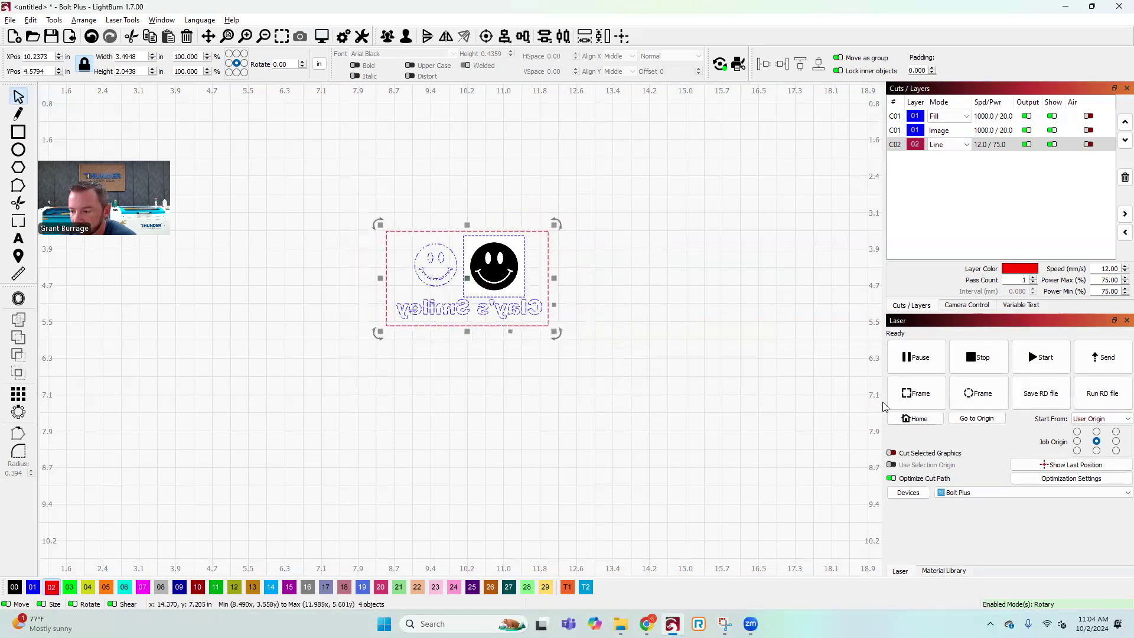
# Send the job to the laser
pyautogui.click(1106, 357)
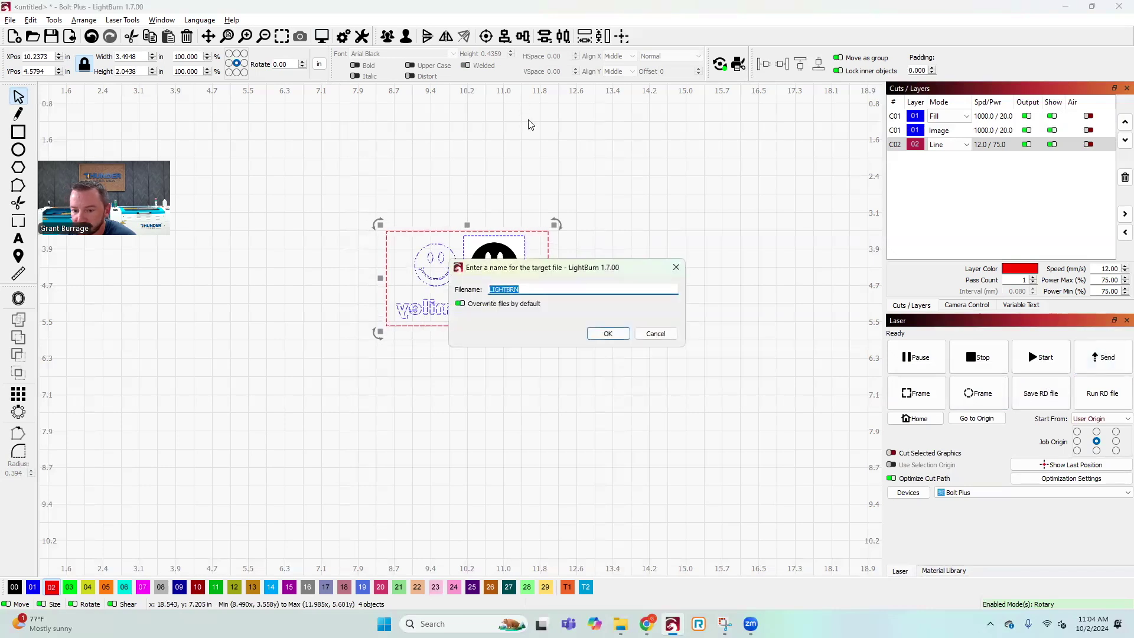